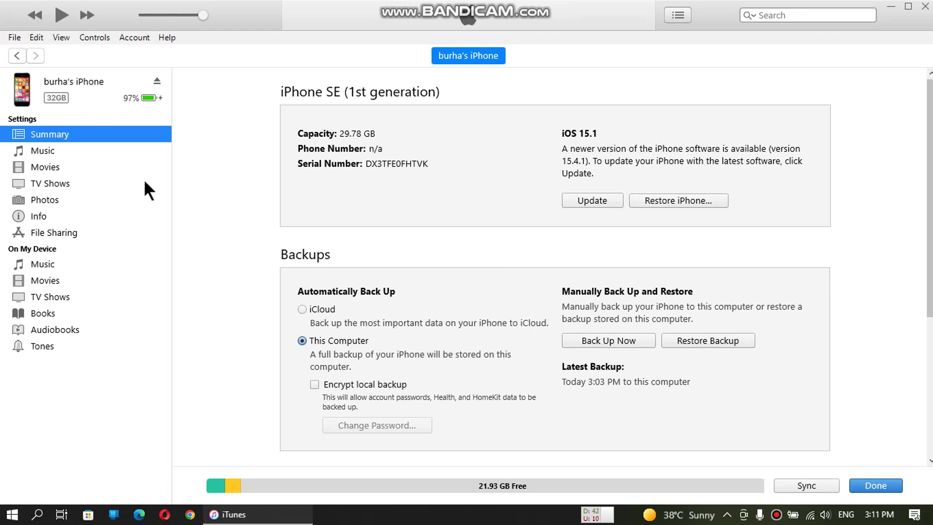
# Switch the iPhone SE's Serial Number line past UDID to ECID and copy the ECID value.
pyautogui.click(340, 161)
pyautogui.click(317, 163)
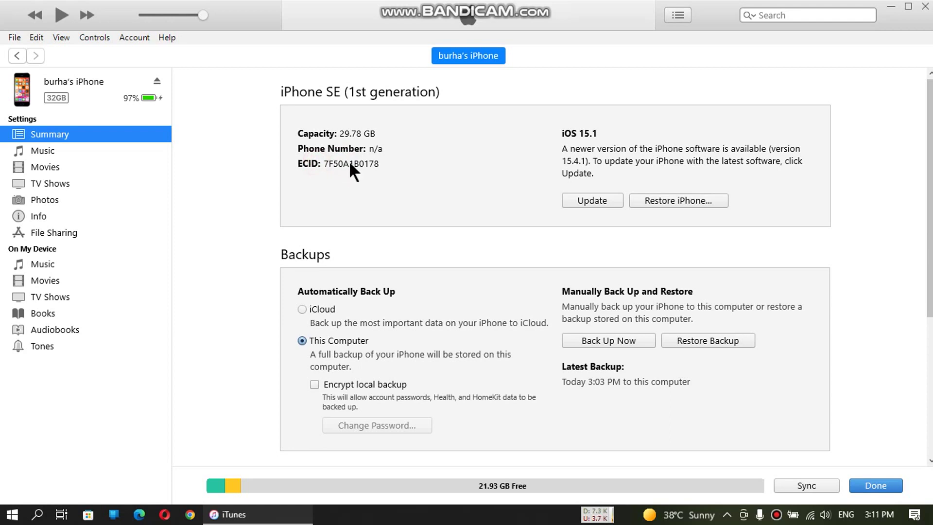
pyautogui.rightClick(347, 163)
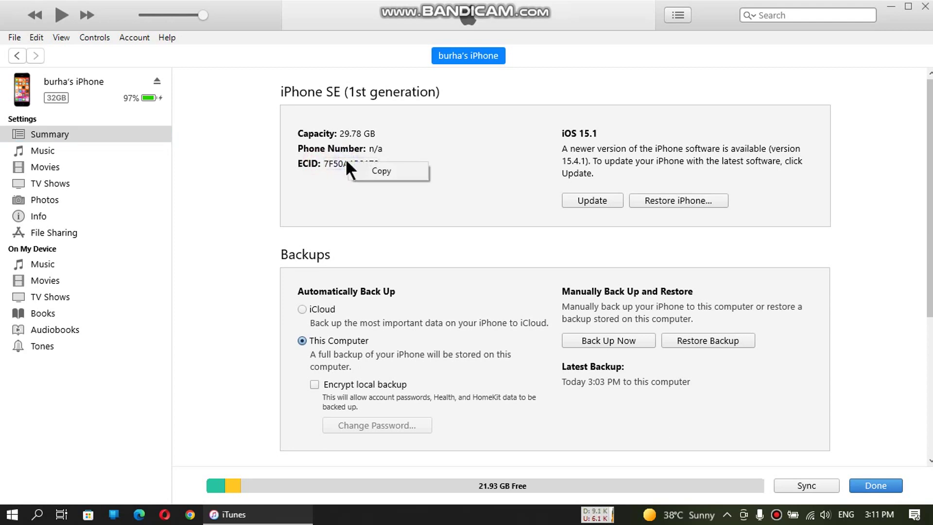
pyautogui.click(378, 169)
pyautogui.click(224, 207)
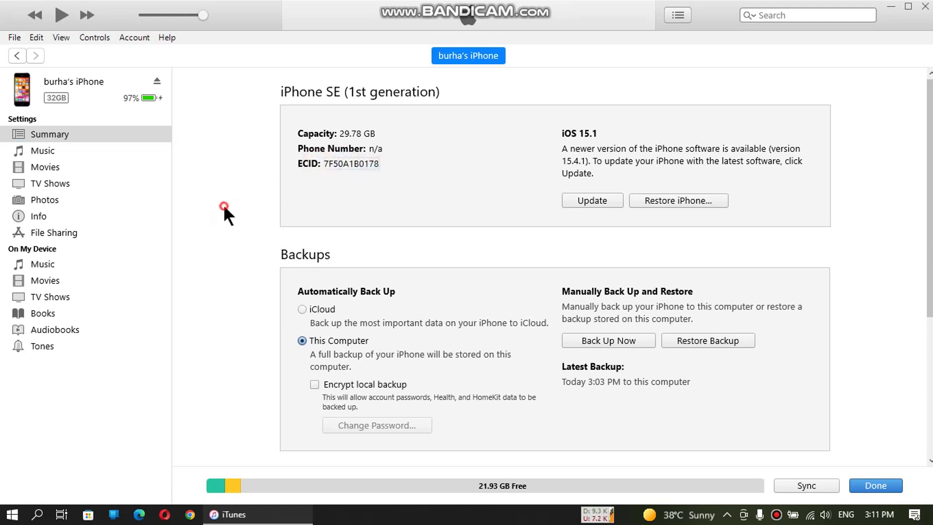
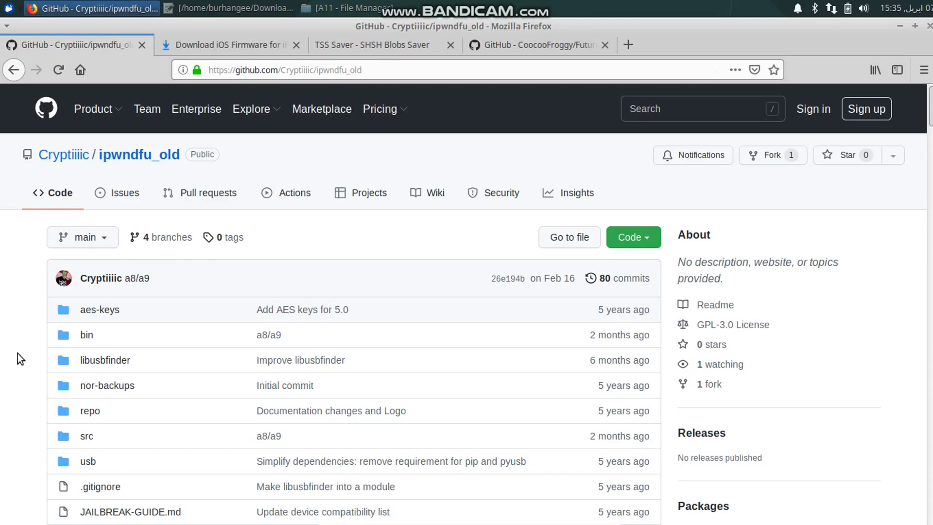
# Review the ipwndfu_old README's A11 support and show the repository's Code clone and Download ZIP options.
pyautogui.scroll(-15, 18, 354)
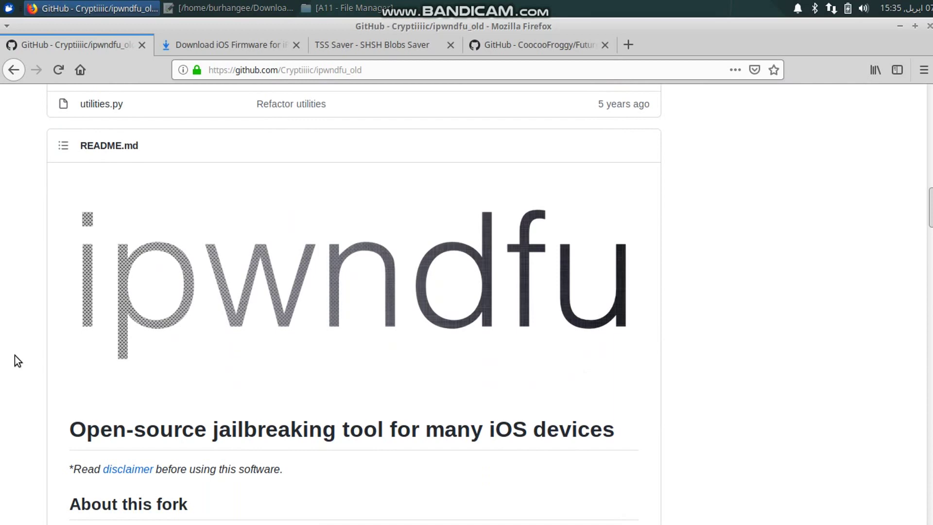
pyautogui.scroll(-6, 14, 356)
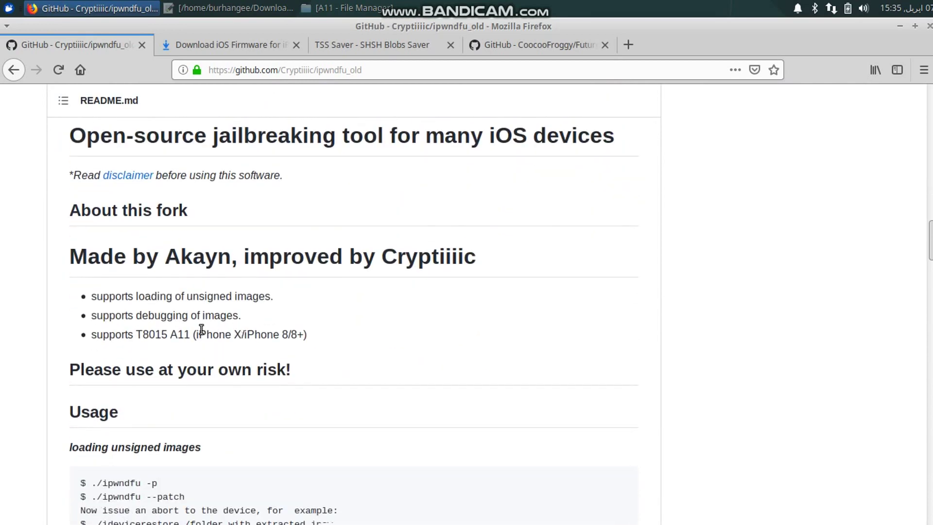
pyautogui.doubleClick(178, 334)
pyautogui.click(211, 334)
pyautogui.moveTo(930, 239); pyautogui.dragTo(929, 107)
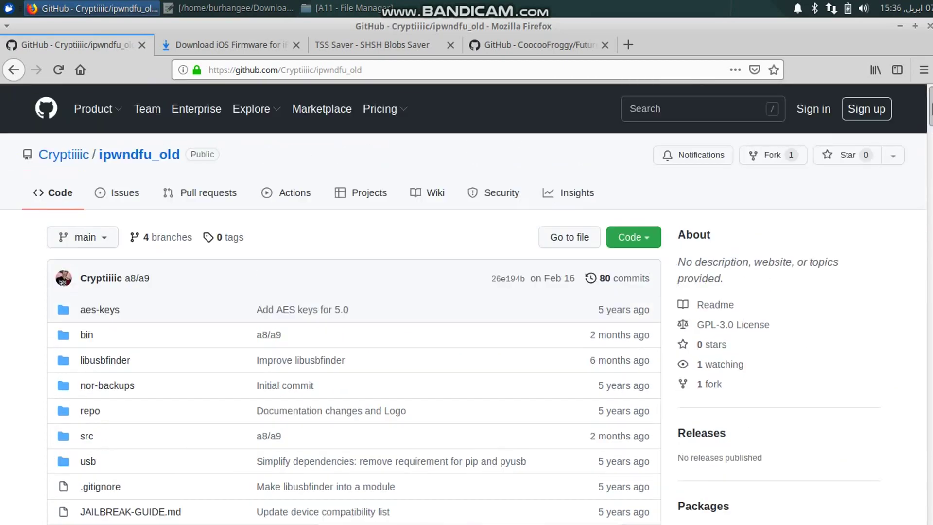
pyautogui.click(648, 238)
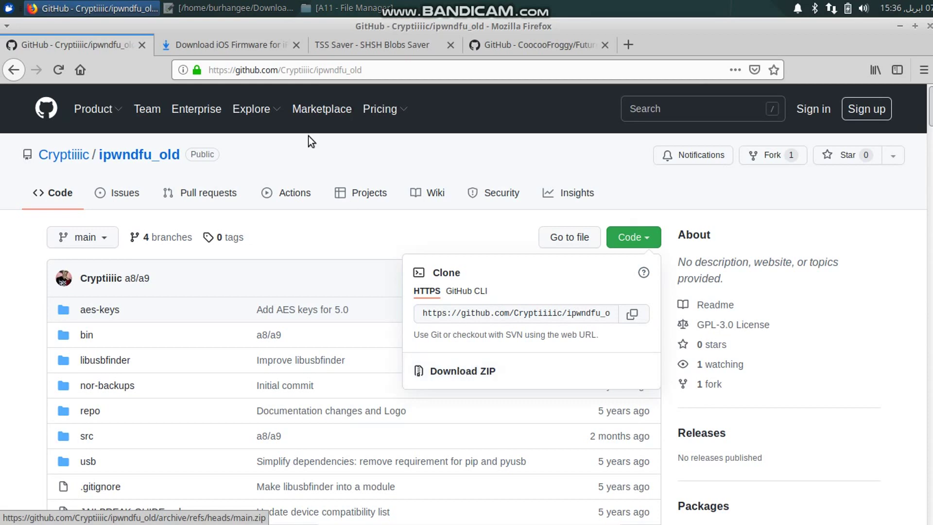
# On ipsw.me, choose iPhone and then the iPhone SE model.
pyautogui.click(225, 48)
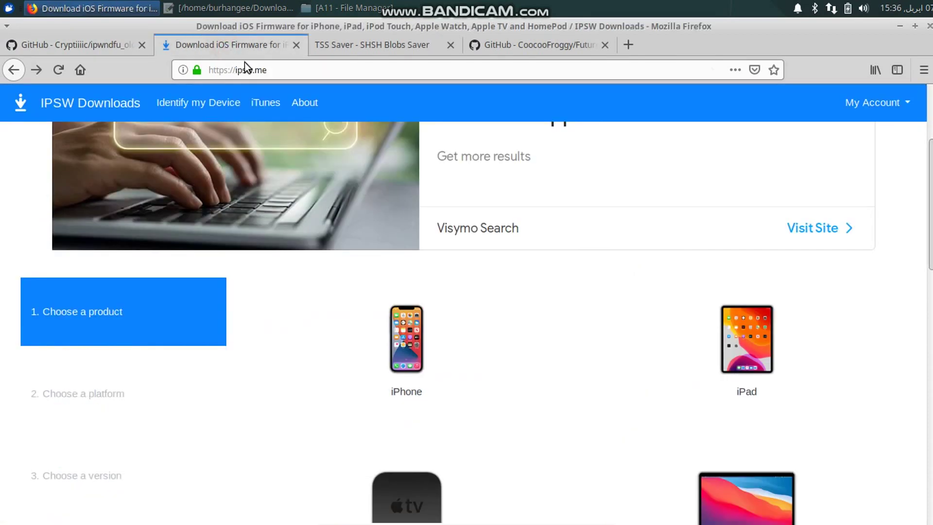
pyautogui.click(306, 69)
pyautogui.click(415, 353)
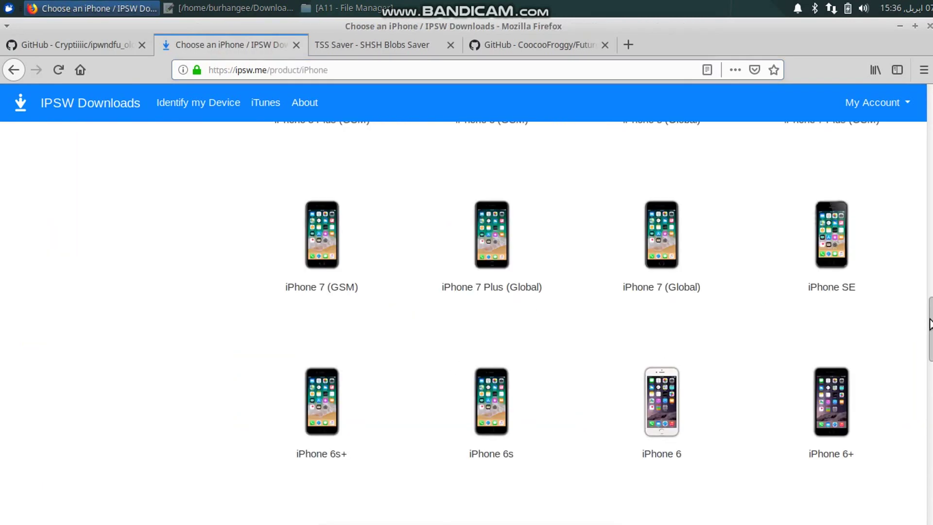
pyautogui.click(831, 239)
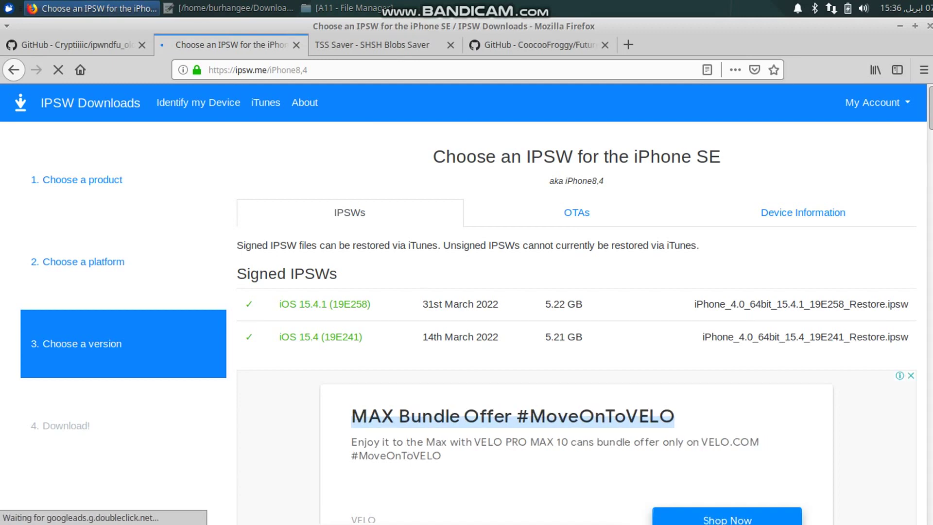
# Open the unsigned iOS 14.8 (18H17) firmware page with its 4.71 GB download.
pyautogui.scroll(-5, 468, 321)
pyautogui.scroll(-3, 576, 322)
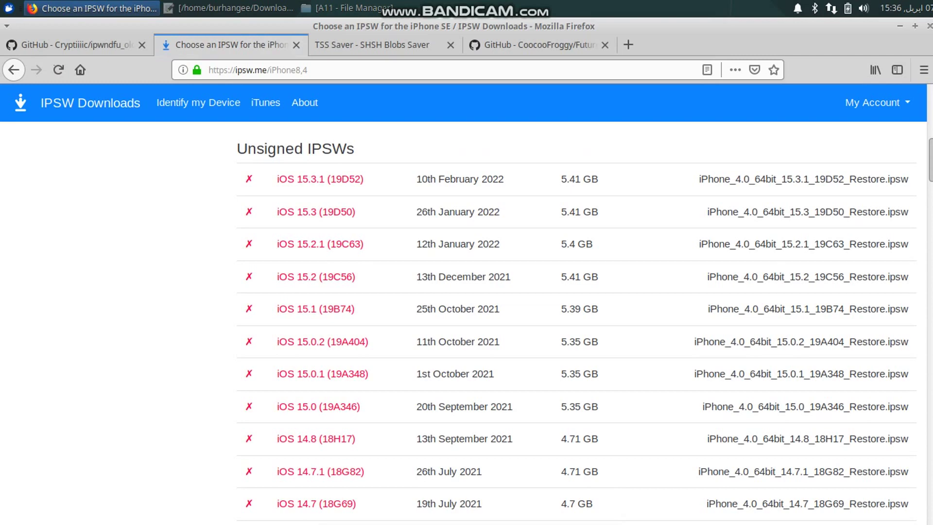
pyautogui.scroll(-1, 577, 328)
pyautogui.scroll(-1, 576, 329)
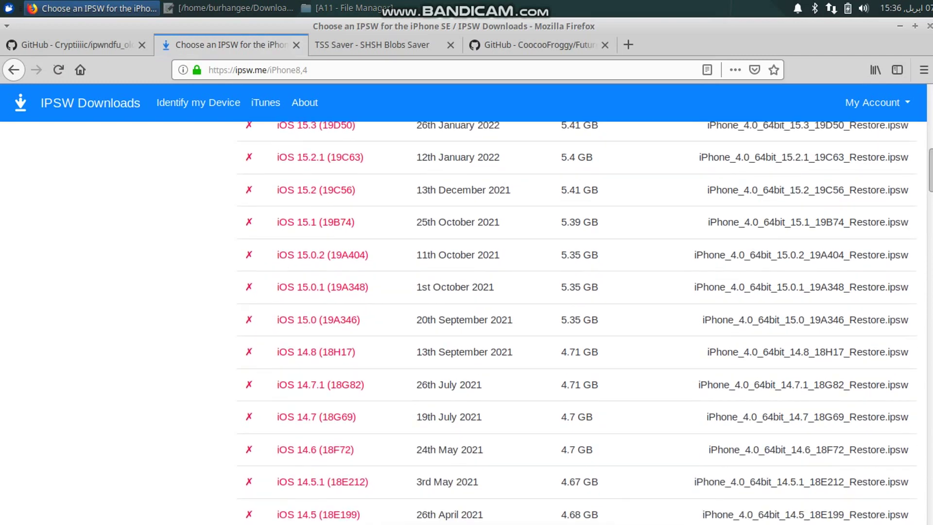
pyautogui.click(319, 356)
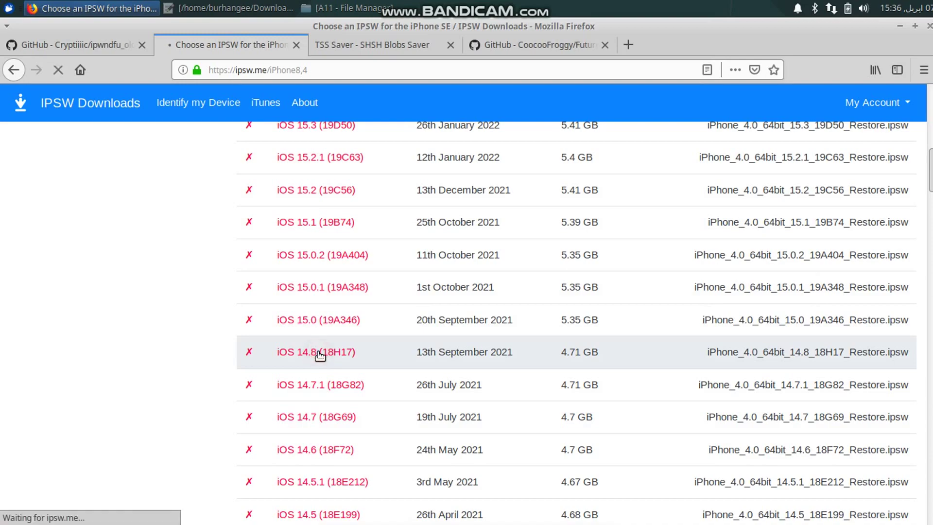
pyautogui.scroll(-10, 731, 281)
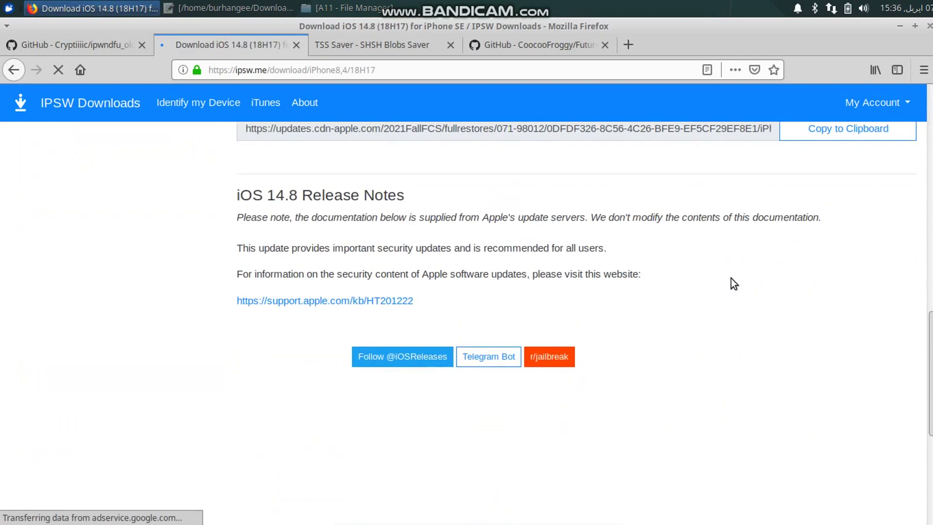
pyautogui.scroll(3, 733, 283)
pyautogui.scroll(3, 730, 278)
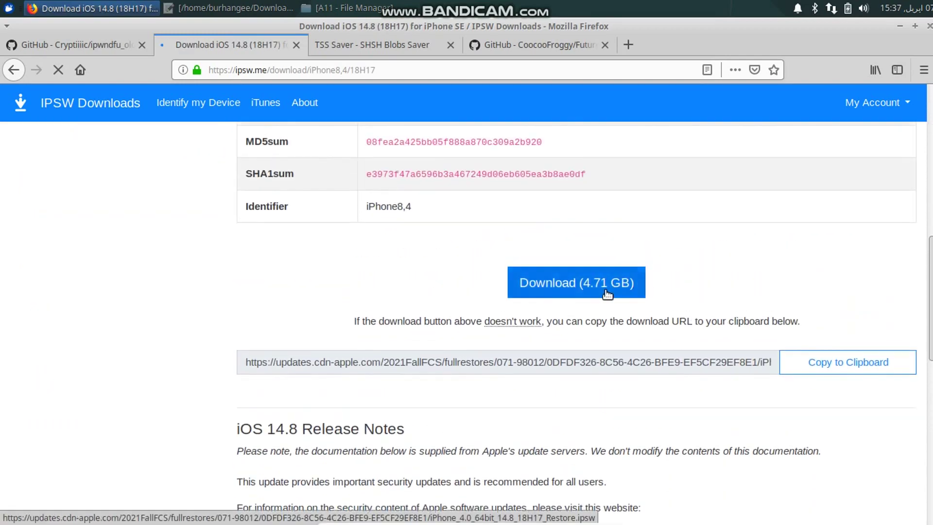
# Switch TSS Saver's form to retrieving saved blobs.
pyautogui.click(577, 289)
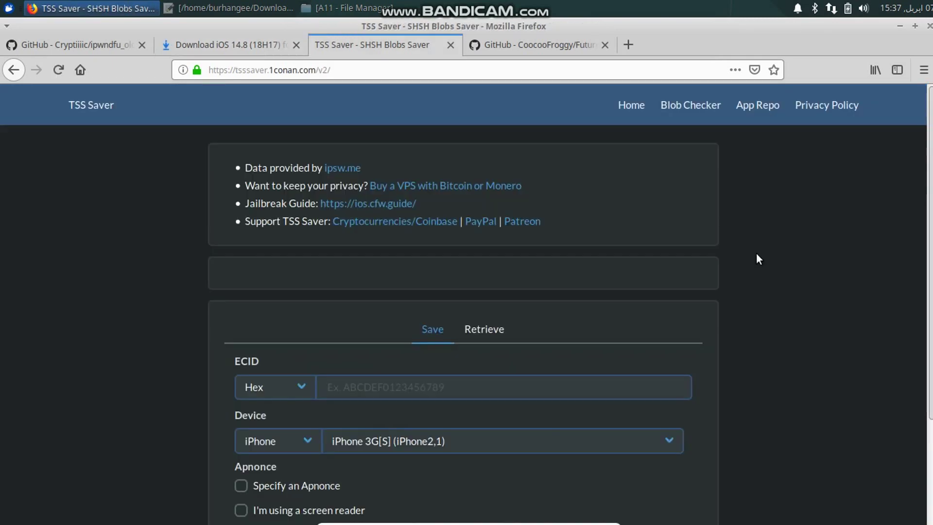
pyautogui.click(407, 70)
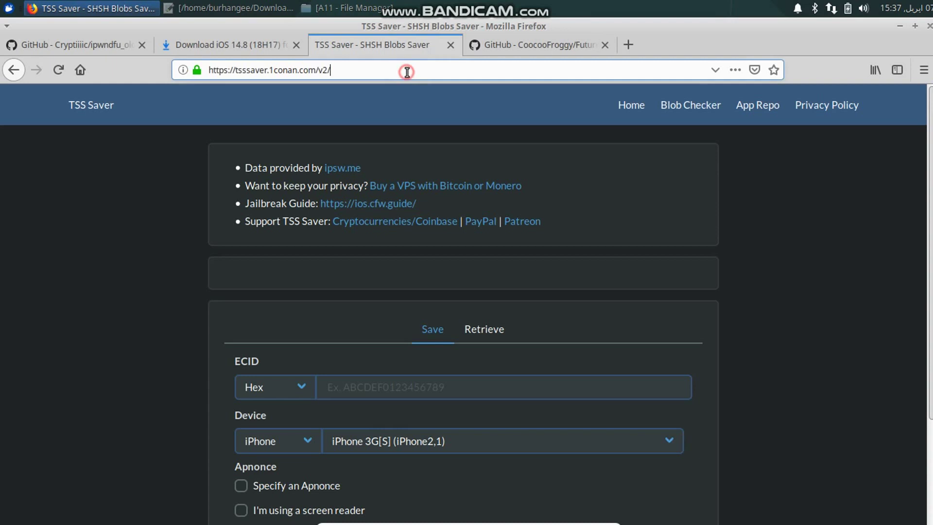
pyautogui.click(484, 335)
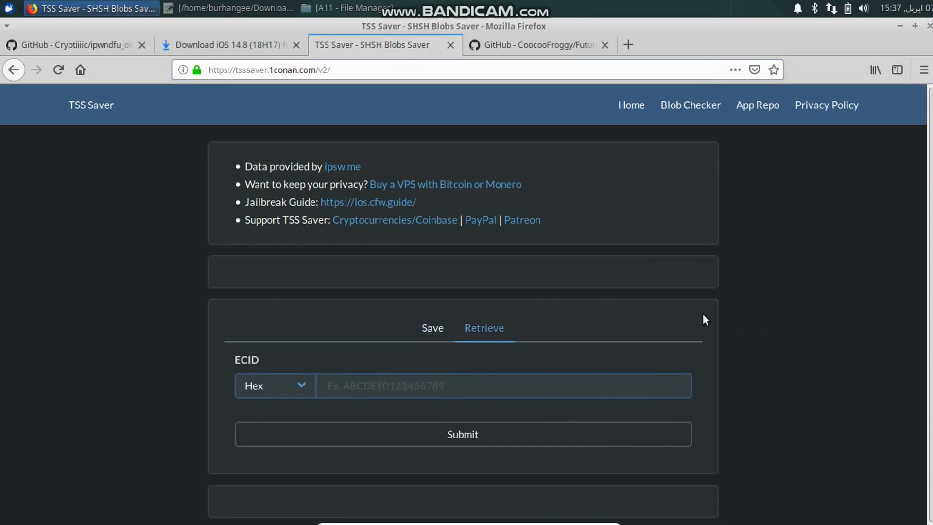
# Copy the device's ECID from ECID.txt in Mousepad.
pyautogui.click(261, 6)
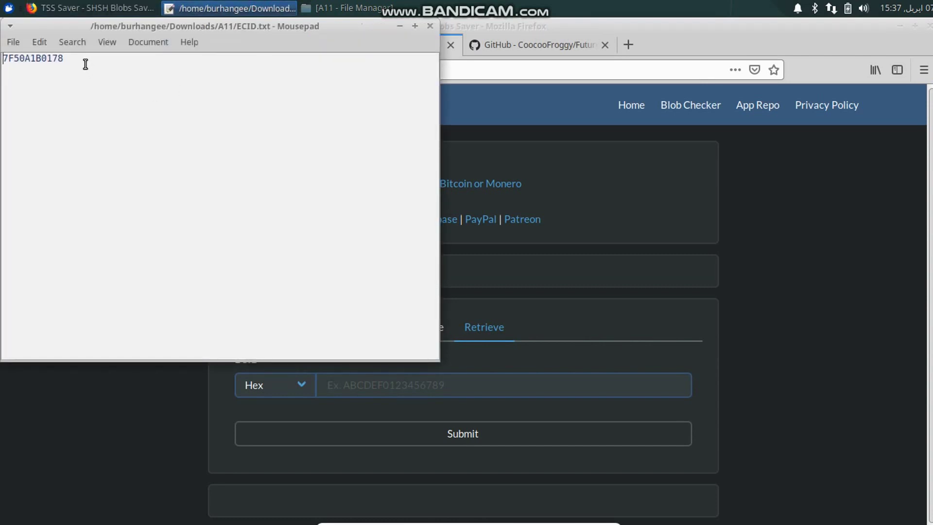
pyautogui.doubleClick(60, 58)
pyautogui.rightClick(54, 59)
pyautogui.click(92, 121)
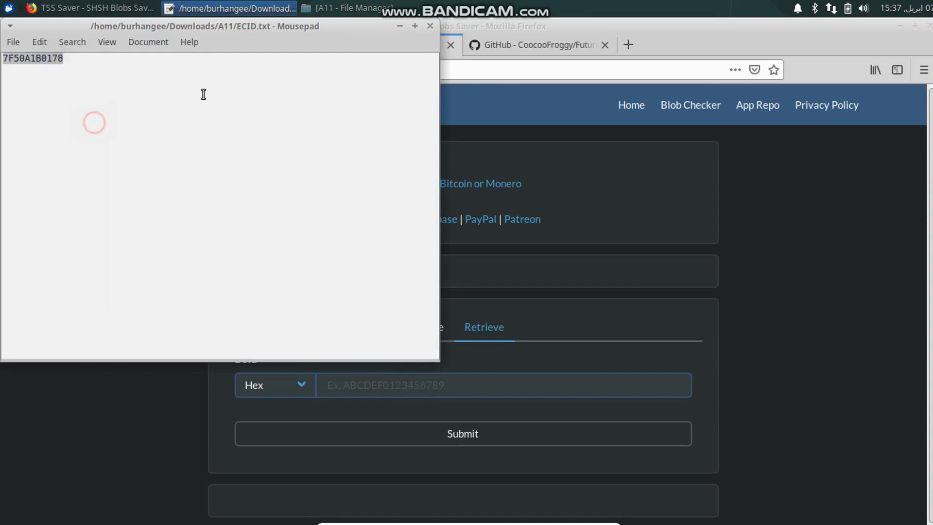
# Paste the ECID into TSS Saver's ECID field and submit to list the saved blob folders.
pyautogui.click(399, 28)
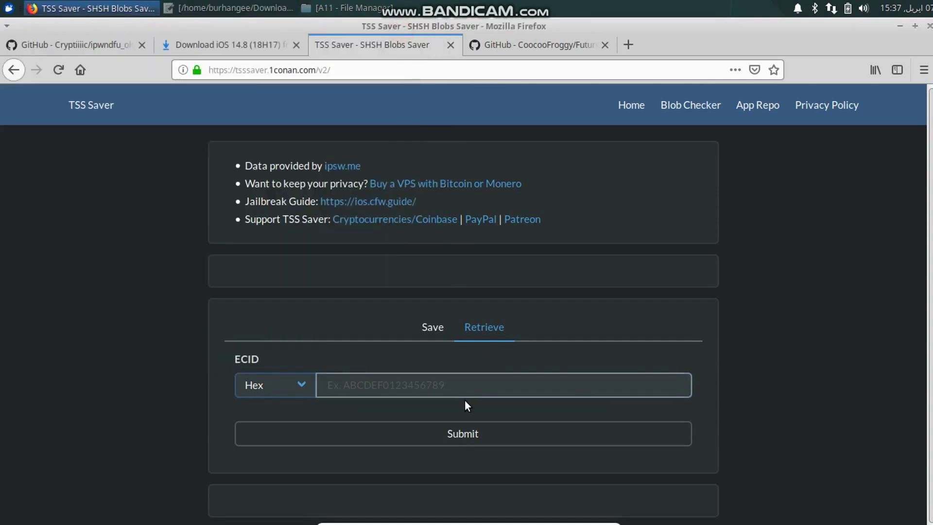
pyautogui.click(430, 381)
pyautogui.rightClick(429, 382)
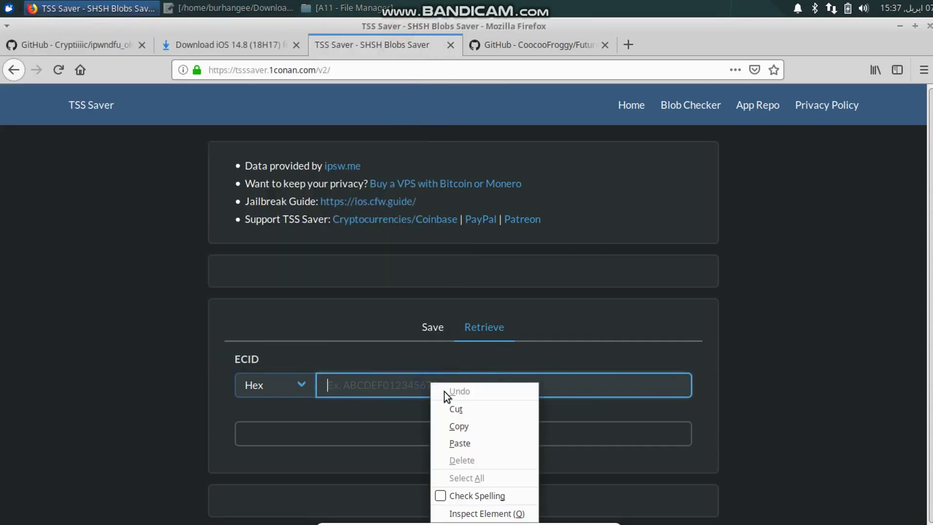
pyautogui.click(469, 447)
pyautogui.click(466, 439)
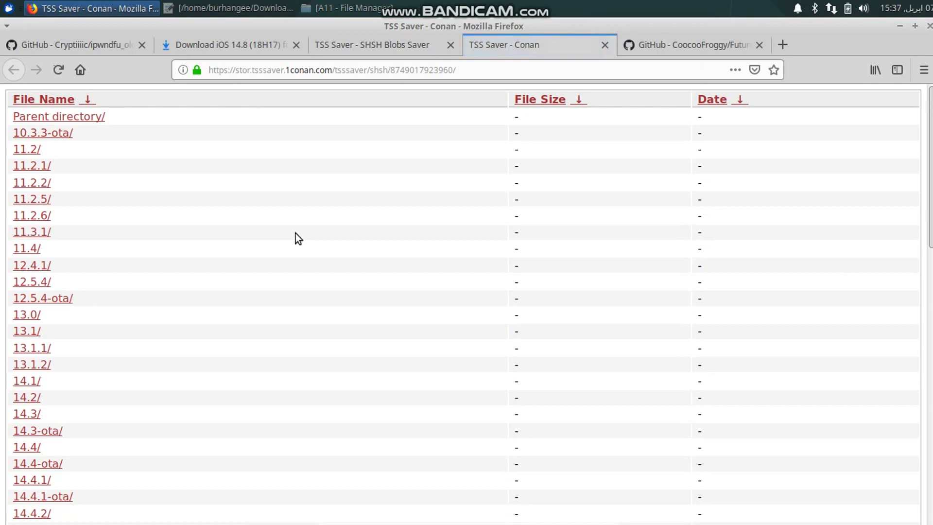
# Open the 14.8/ blob folder with its two 65.7 KiB 18H17 blobs, then go to FutureRestore-GUI on GitHub.
pyautogui.scroll(-6, 296, 237)
pyautogui.scroll(-10, 297, 242)
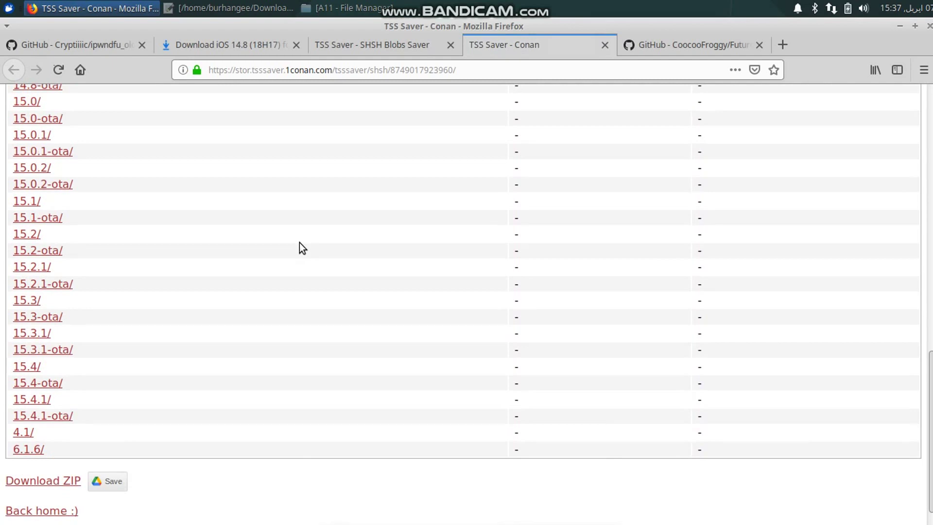
pyautogui.scroll(7, 299, 243)
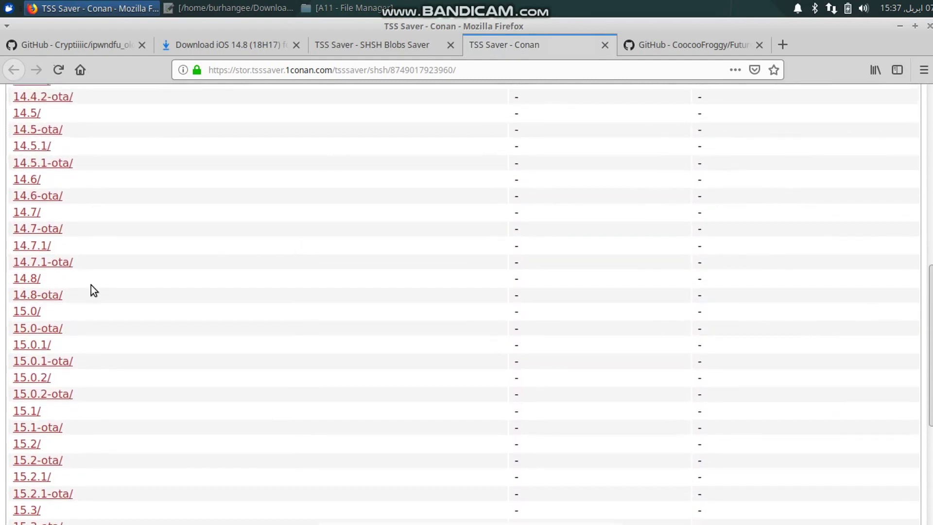
pyautogui.click(27, 279)
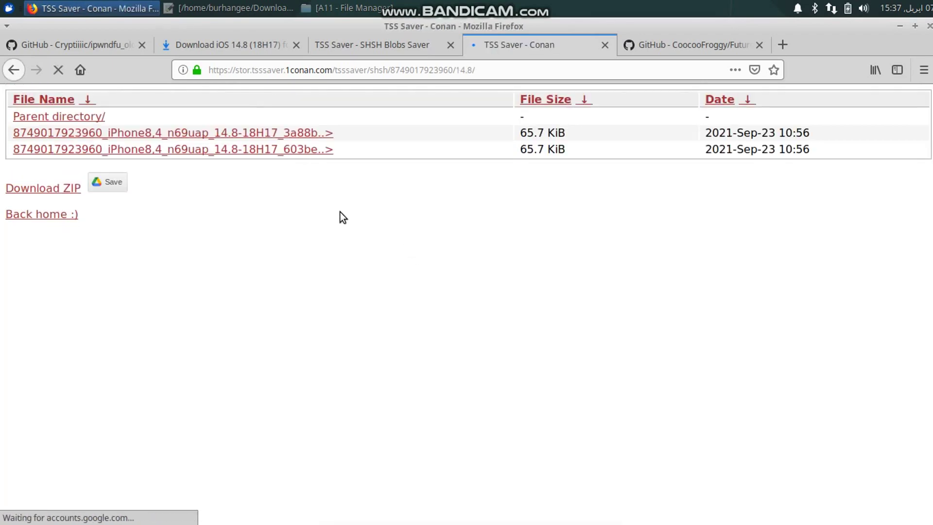
pyautogui.click(674, 48)
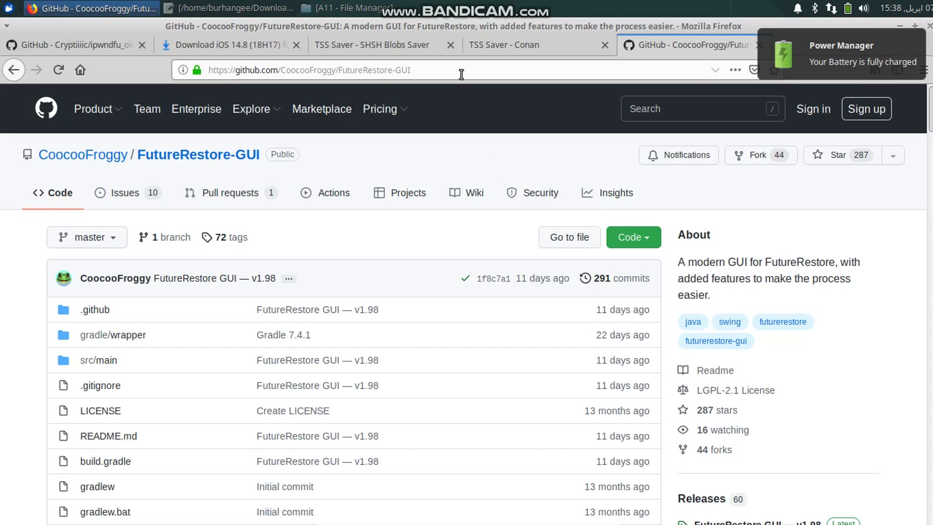
# Open the FutureRestore GUI v1.98 release and scroll down to its Assets list.
pyautogui.scroll(-3, 868, 310)
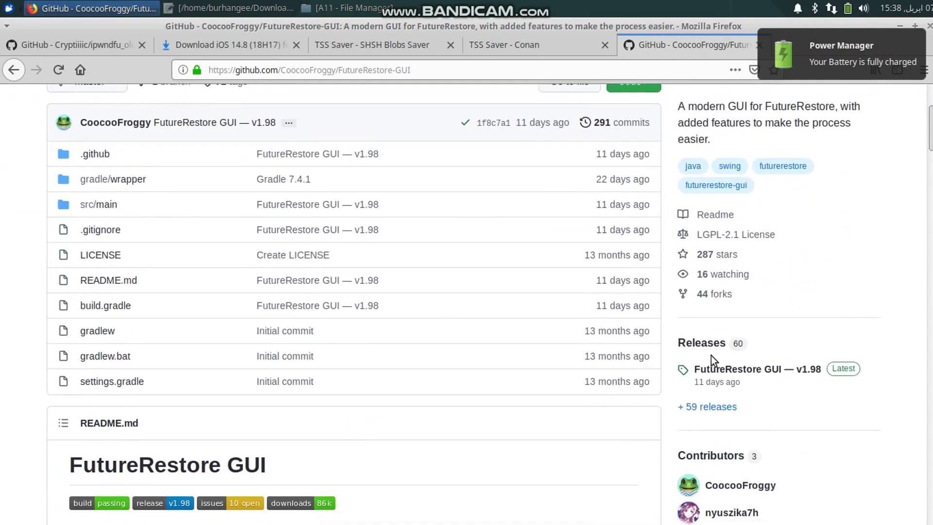
pyautogui.click(734, 372)
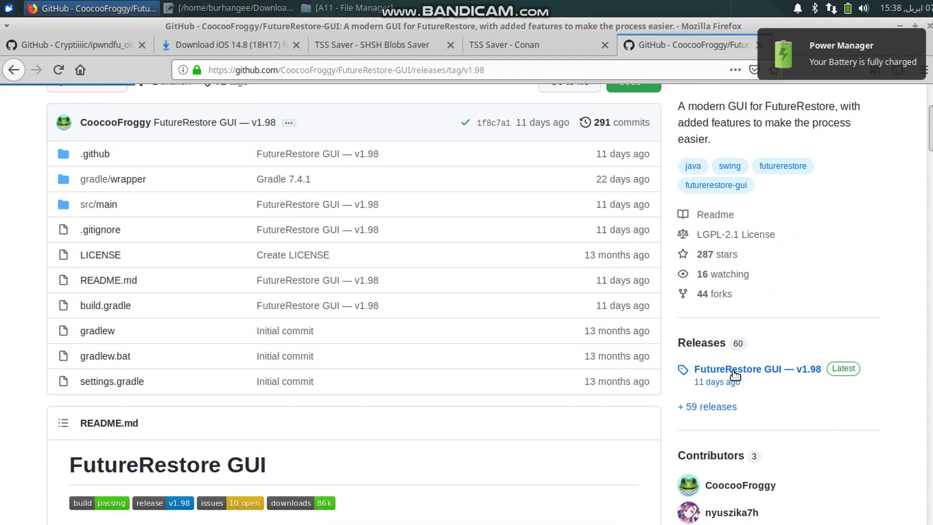
pyautogui.scroll(-2, 559, 316)
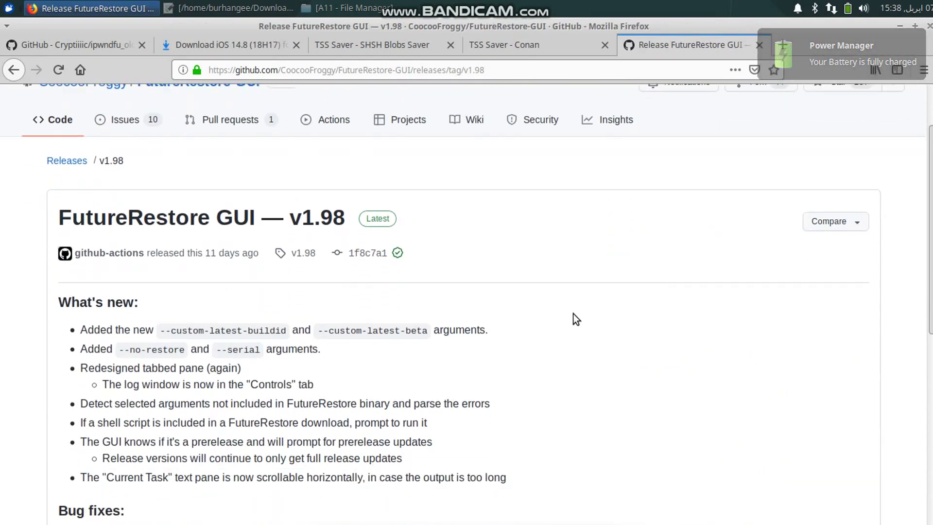
pyautogui.scroll(-6, 579, 316)
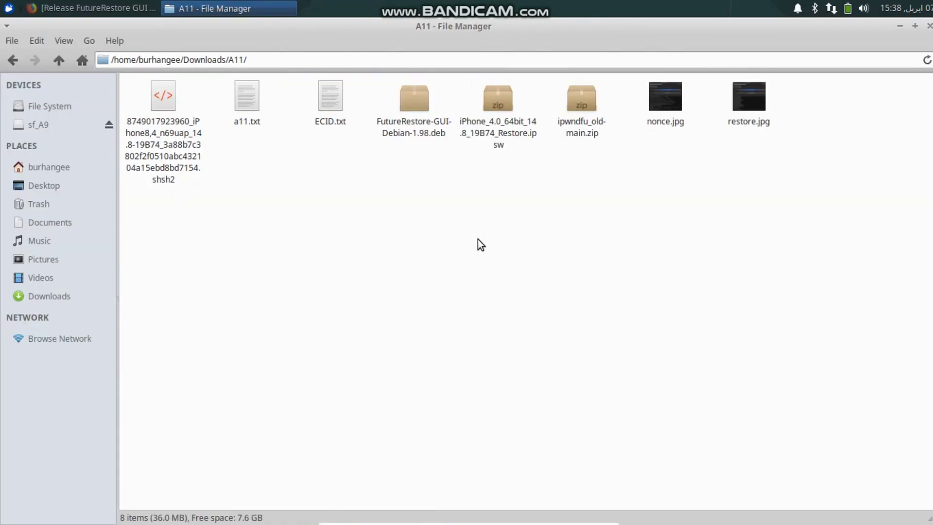
# Check the downloaded SHSH blob, FutureRestore-GUI-Debian-1.98.deb and iOS 14.8 IPSW in the A11 folder.
pyautogui.click(166, 119)
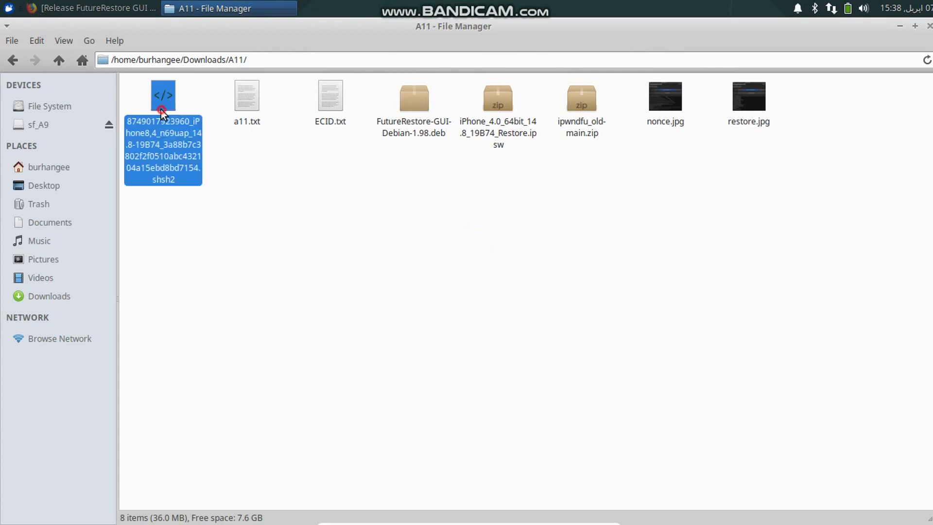
pyautogui.click(409, 96)
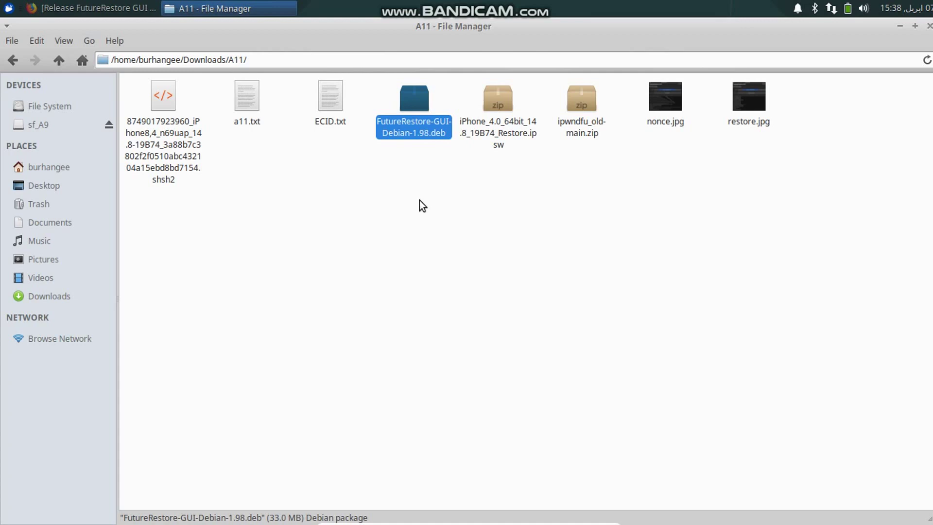
pyautogui.click(500, 102)
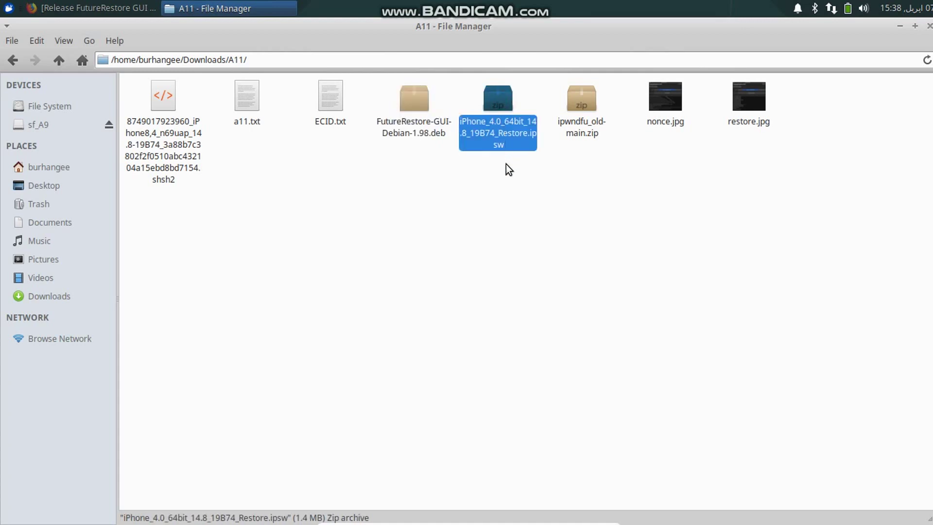
# Extract ipwndfu_old-main.zip here and open the resulting ipwndfu_old-main folder.
pyautogui.click(581, 99)
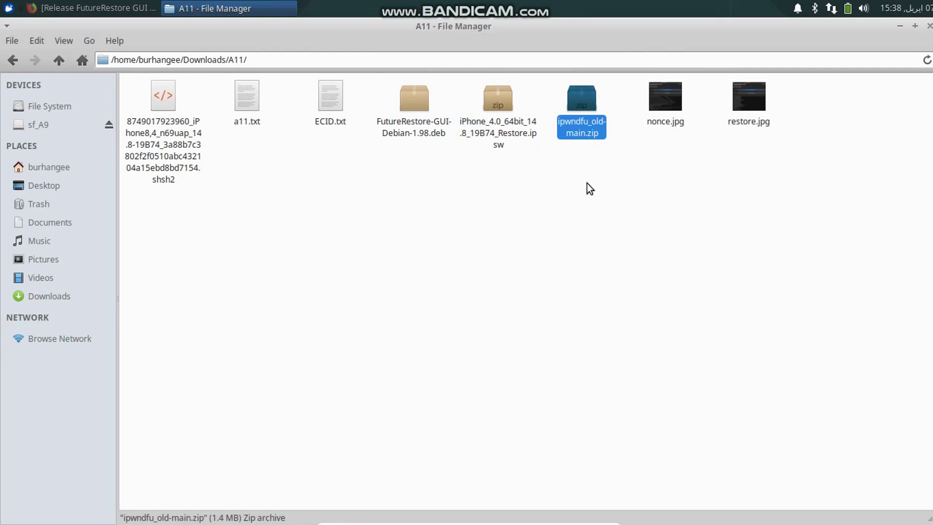
pyautogui.rightClick(579, 106)
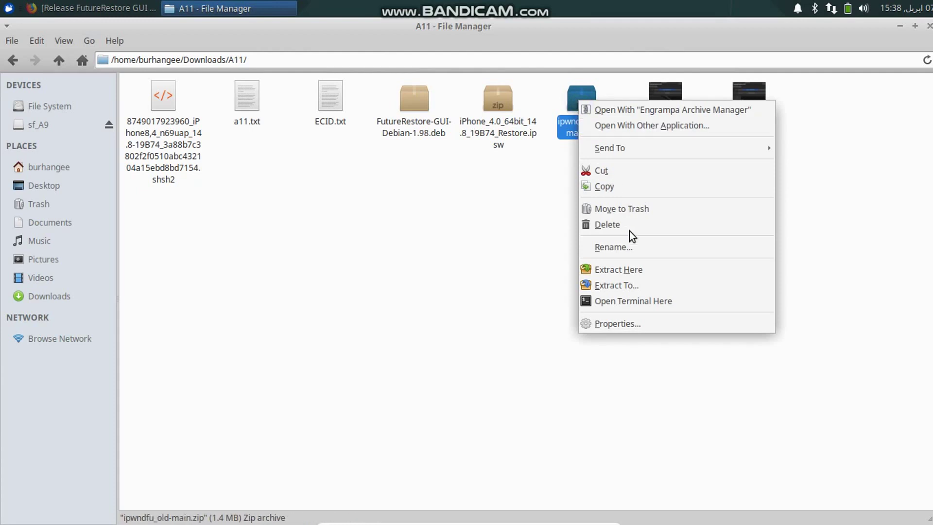
pyautogui.click(640, 266)
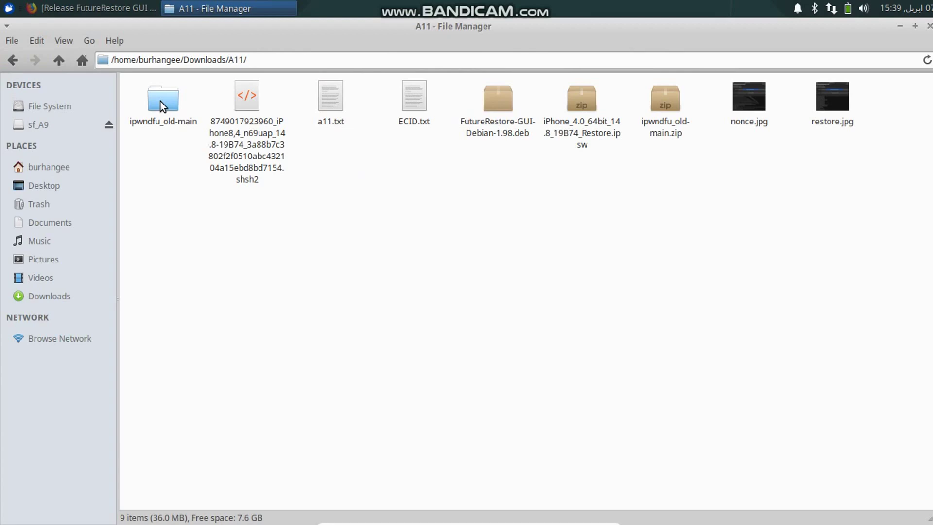
pyautogui.doubleClick(160, 101)
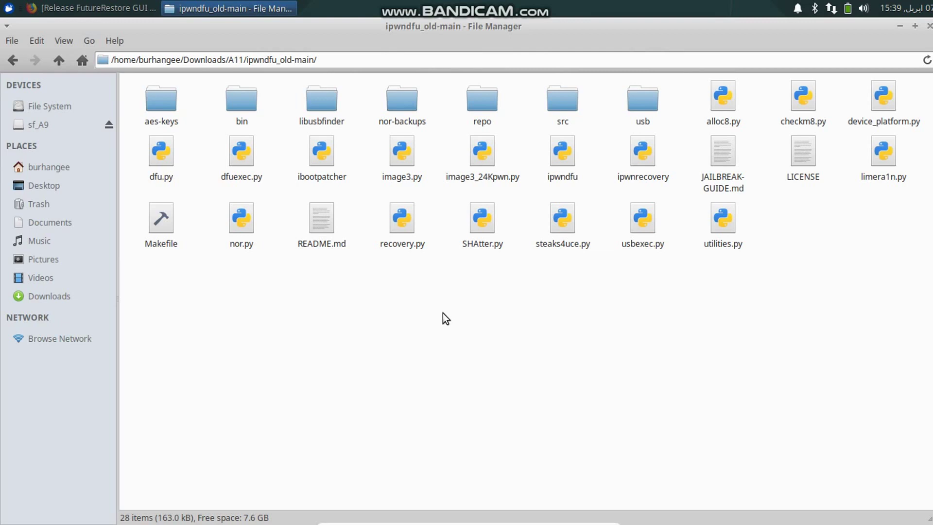
pyautogui.rightClick(457, 291)
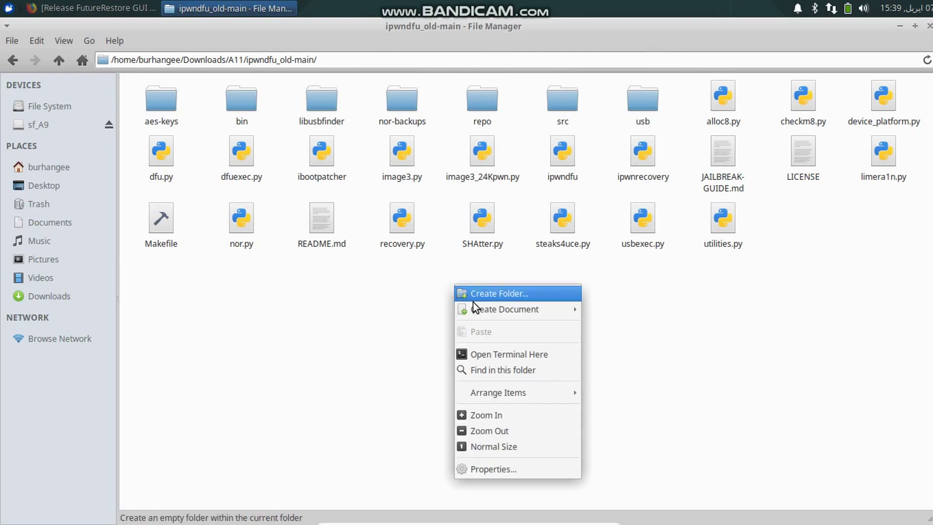
# Open a terminal at ~/Downloads/A11/ipwndfu_old-main and maximize its window.
pyautogui.click(511, 359)
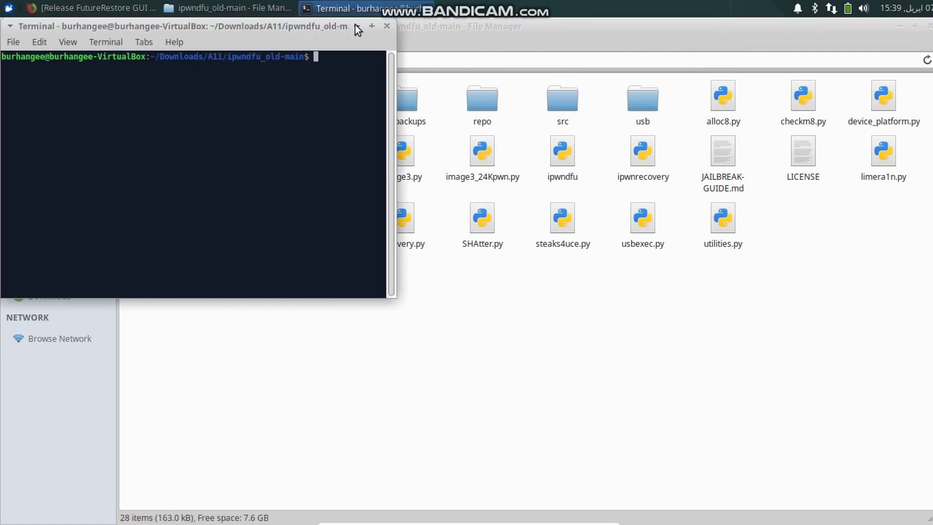
pyautogui.click(372, 26)
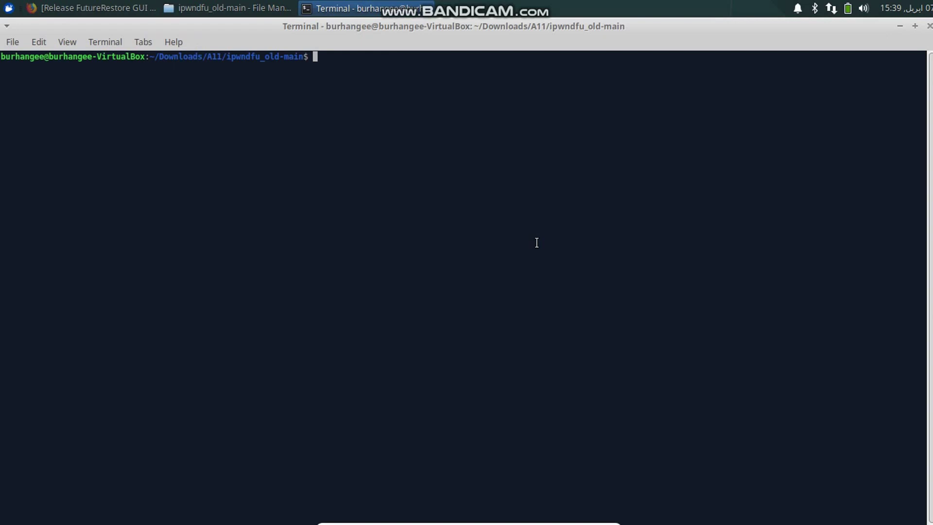
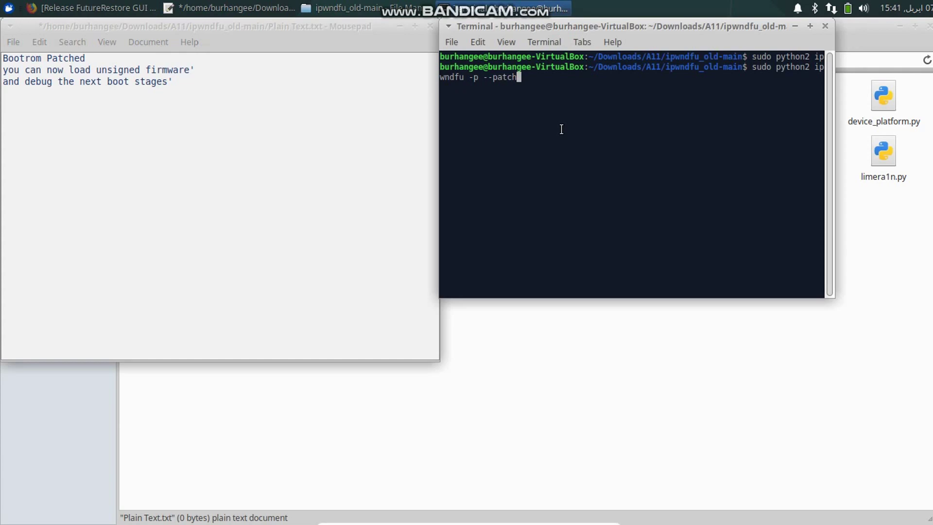
# Bring the Mousepad note reading 'Bootrom Patched' to the front, caret after the text.
pyautogui.click(127, 59)
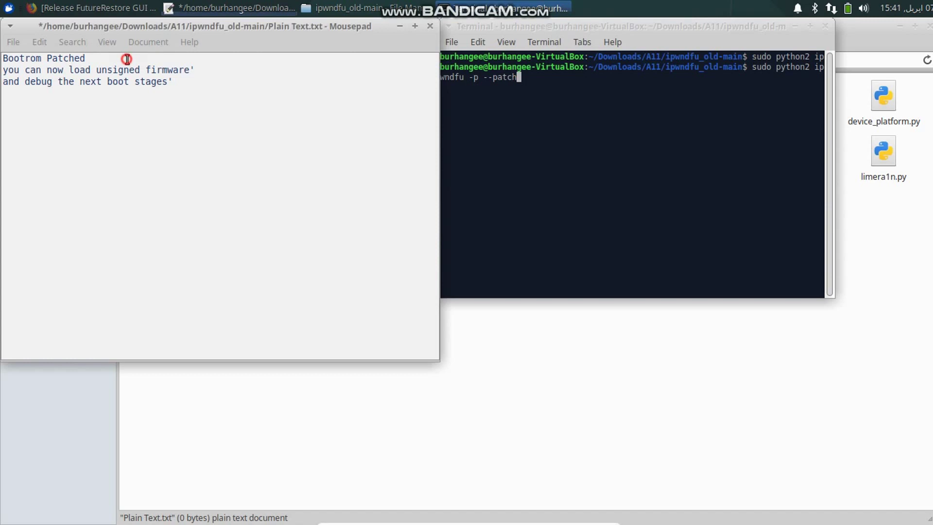
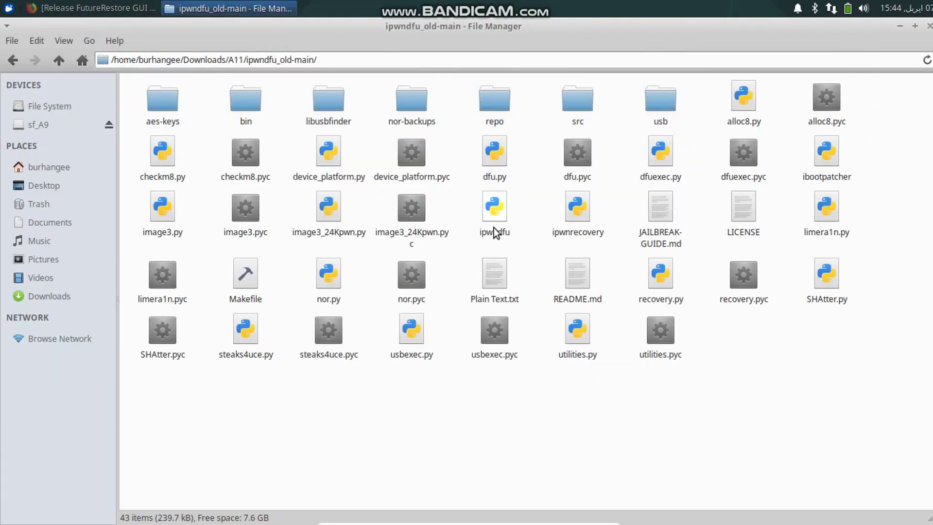
# Return to the A11 folder, select FutureRestore-GUI-Debian-1.98.deb, and bring up the folder's context menu.
pyautogui.click(12, 67)
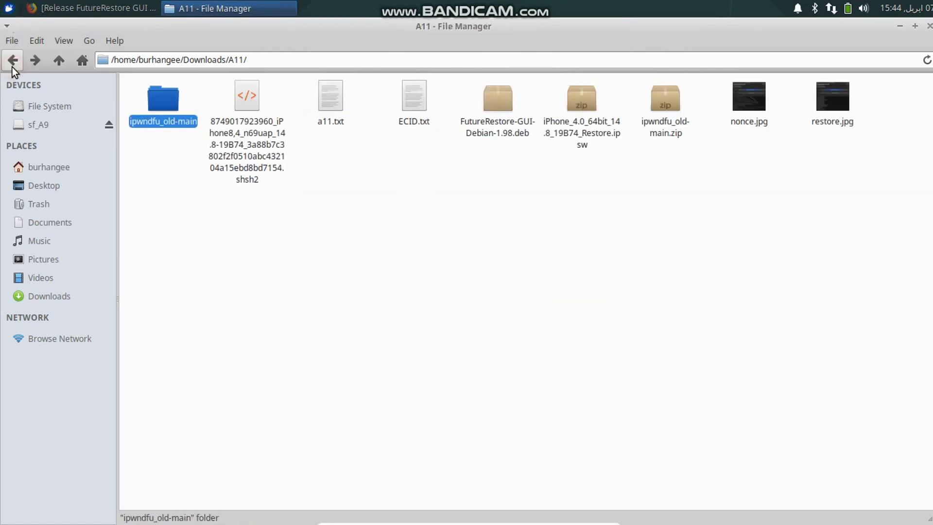
pyautogui.click(302, 181)
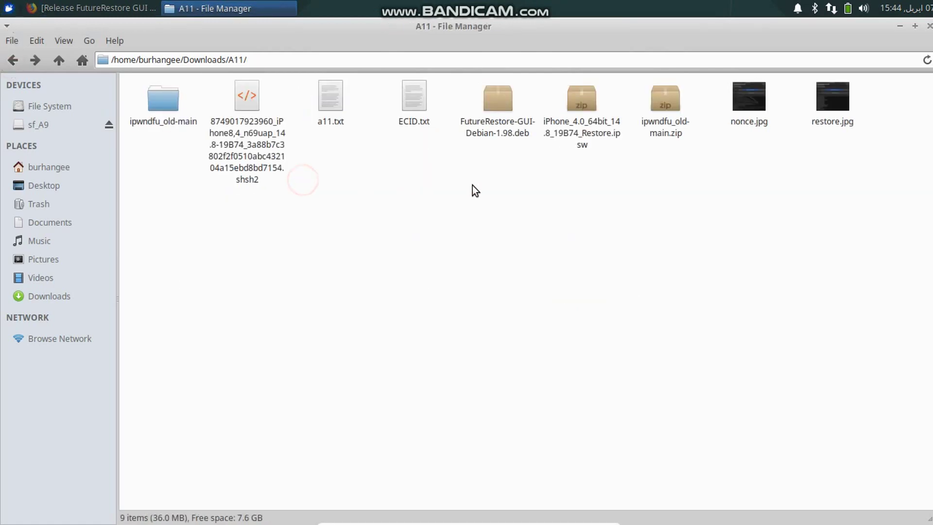
pyautogui.click(506, 104)
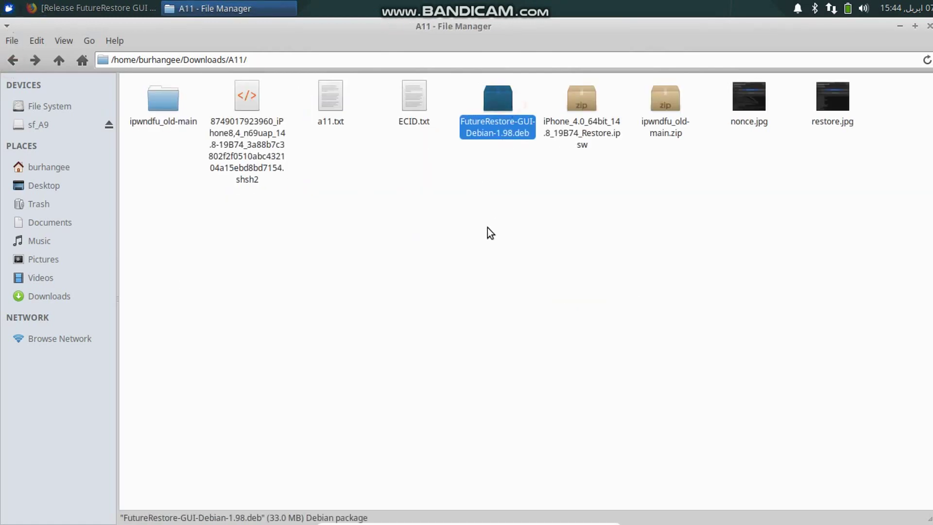
pyautogui.rightClick(473, 201)
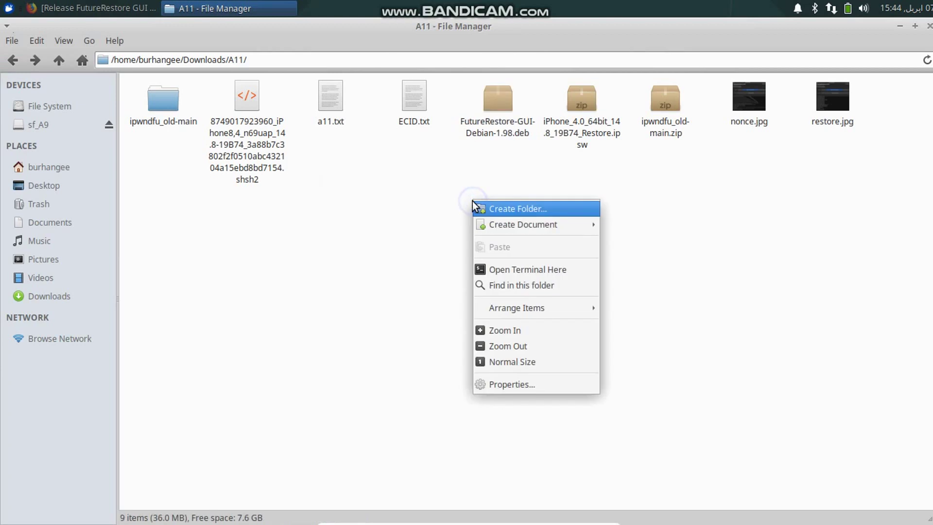
# In a terminal in A11, run sudo dpkg -i on FutureRestore-GUI-Debian-1.98.deb and enter the administrator password.
pyautogui.click(528, 271)
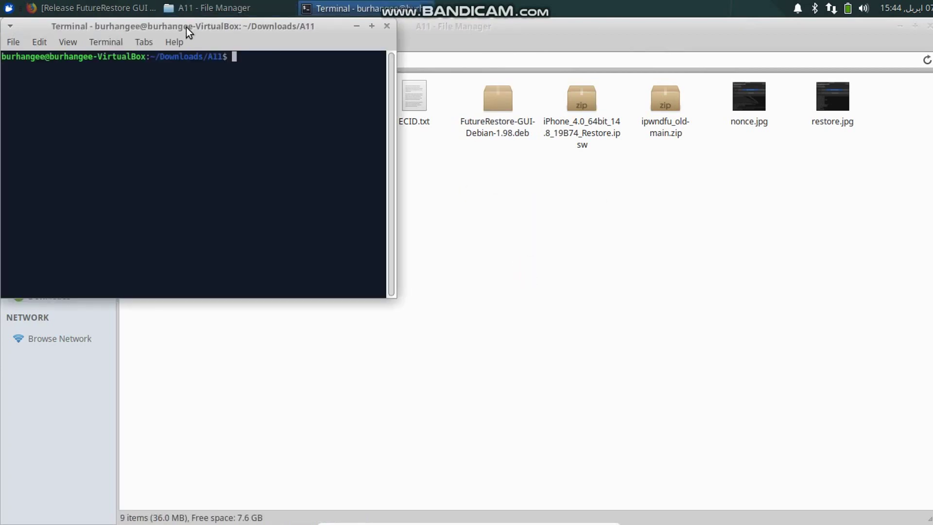
pyautogui.moveTo(185, 27); pyautogui.dragTo(501, 179)
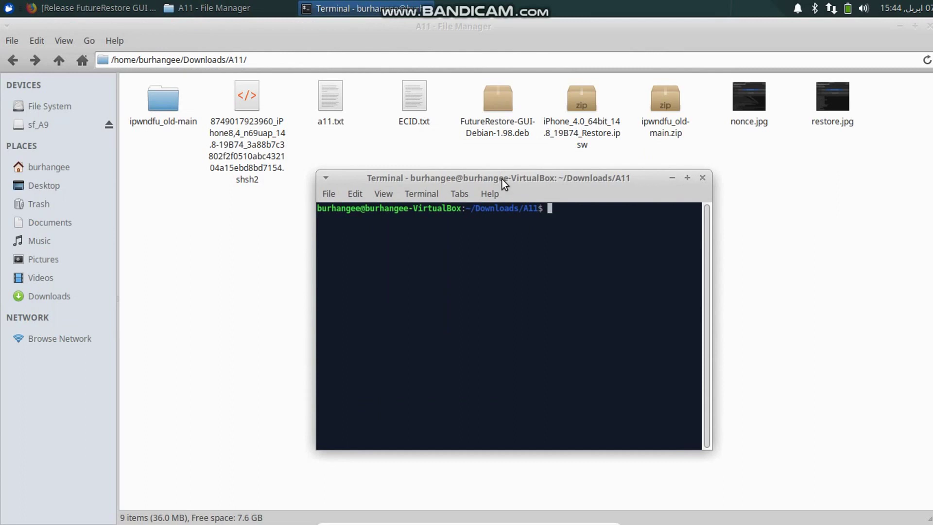
pyautogui.write('sudo dpkg -i')
pyautogui.moveTo(493, 101); pyautogui.dragTo(577, 232)
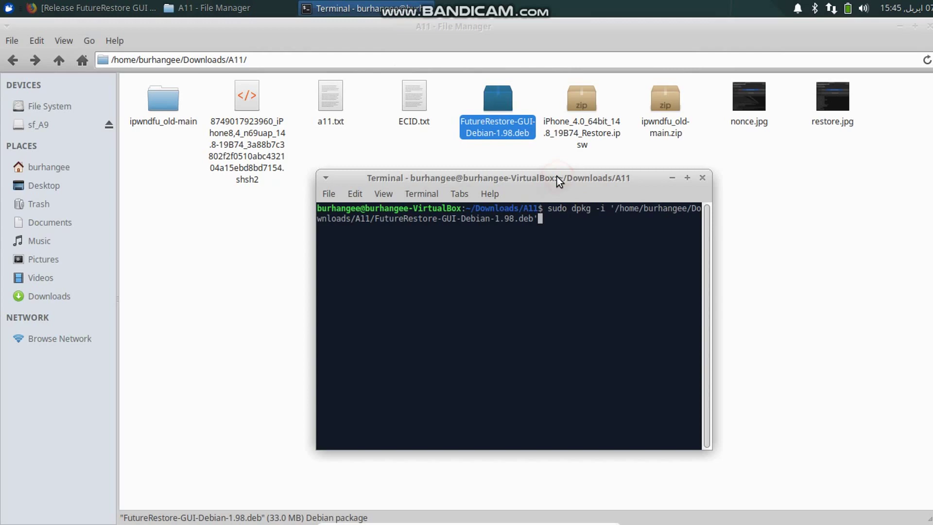
pyautogui.press('Return')
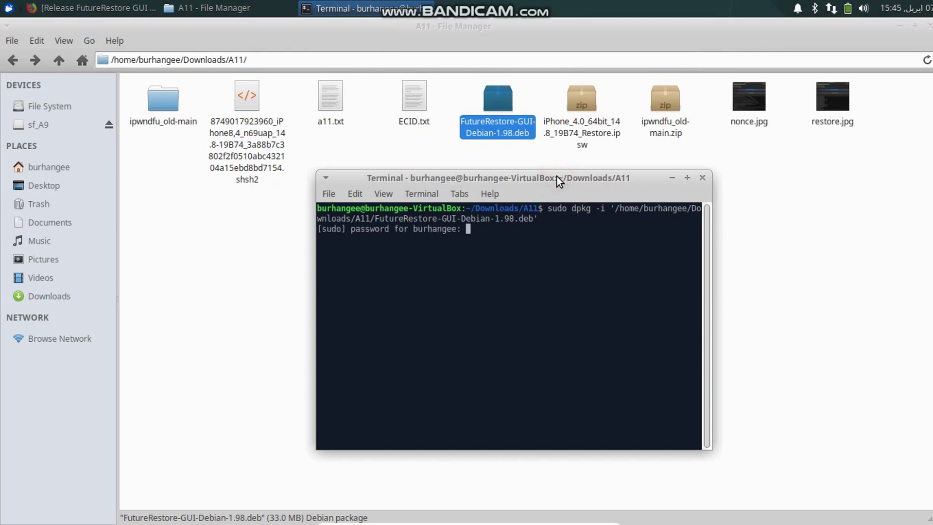
pyautogui.press('Return')
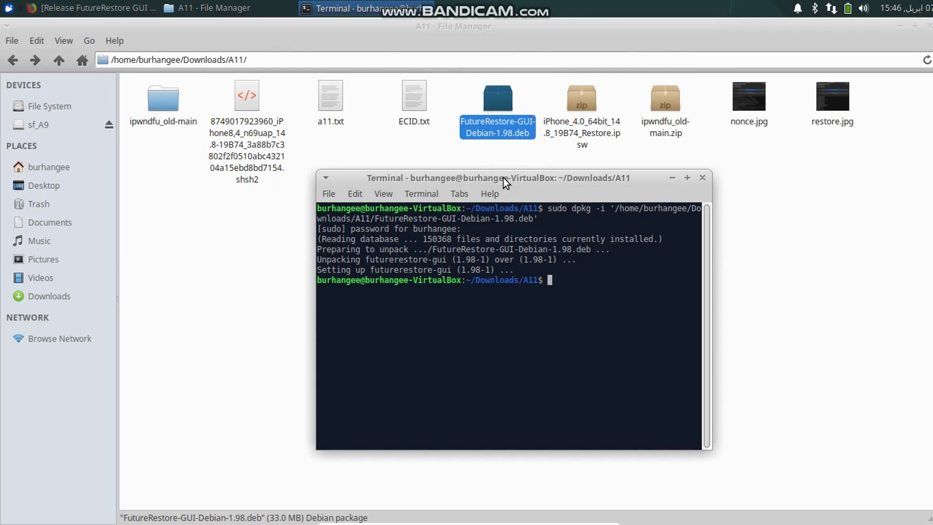
# Close the terminal, launch FutureRestore GUI by searching 'fut' in the Whisker menu, and review its Settings.
pyautogui.click(703, 177)
pyautogui.hotkey('ctrl', 'alt', 'd')
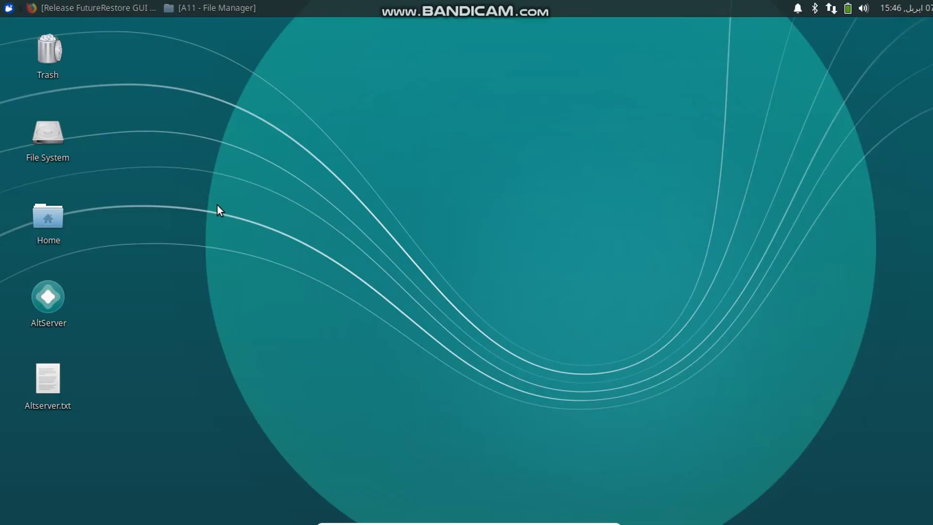
pyautogui.click(9, 8)
pyautogui.write('fut')
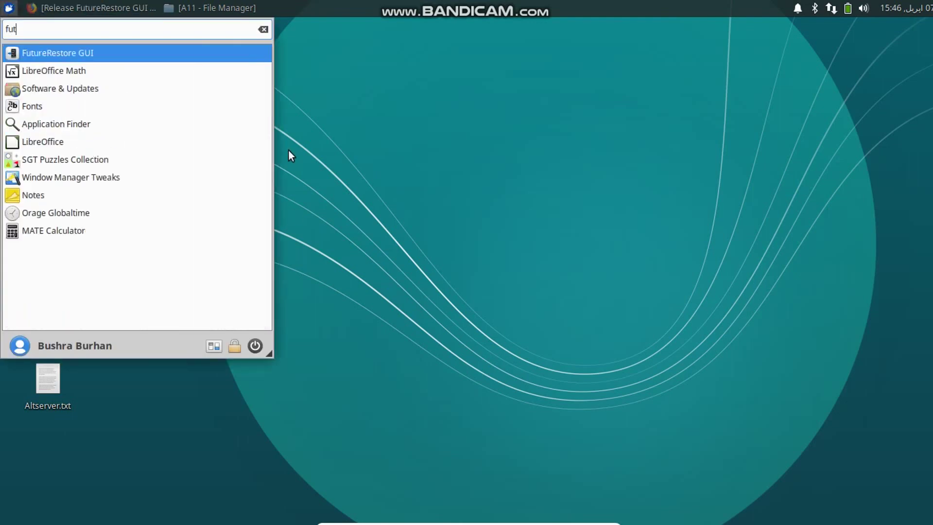
pyautogui.click(36, 53)
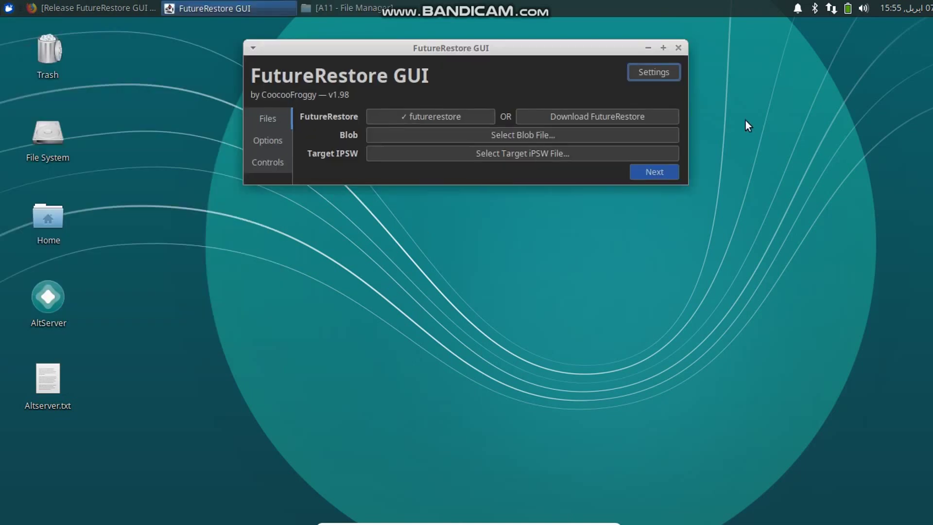
pyautogui.click(657, 72)
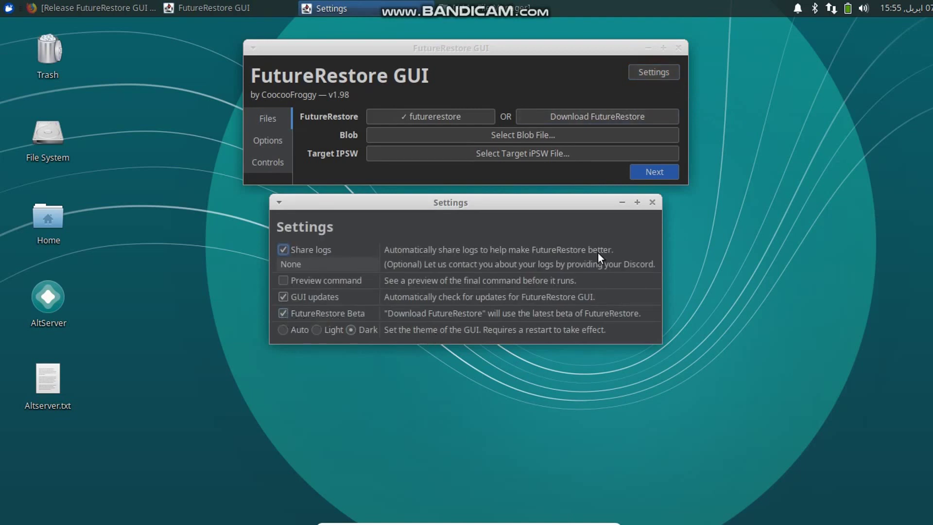
pyautogui.click(653, 202)
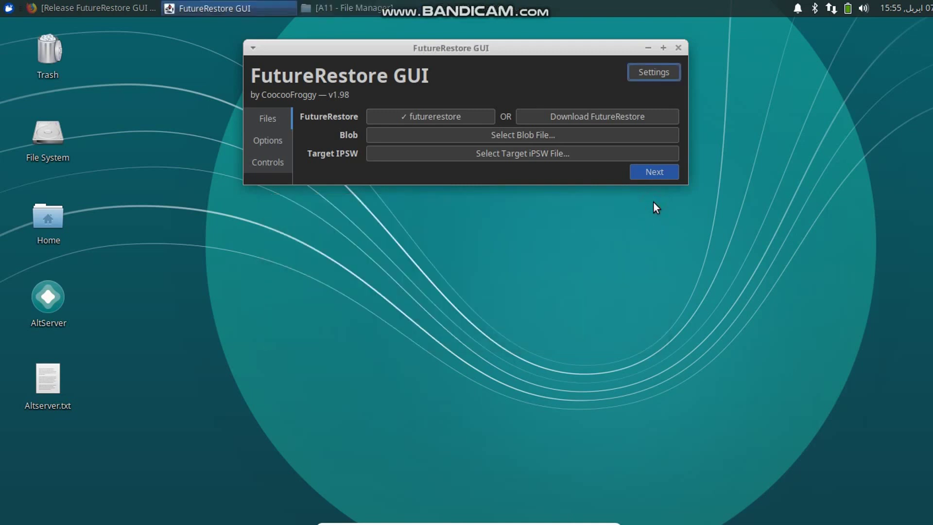
# Download the latest FutureRestore executable from within FutureRestore GUI.
pyautogui.click(598, 117)
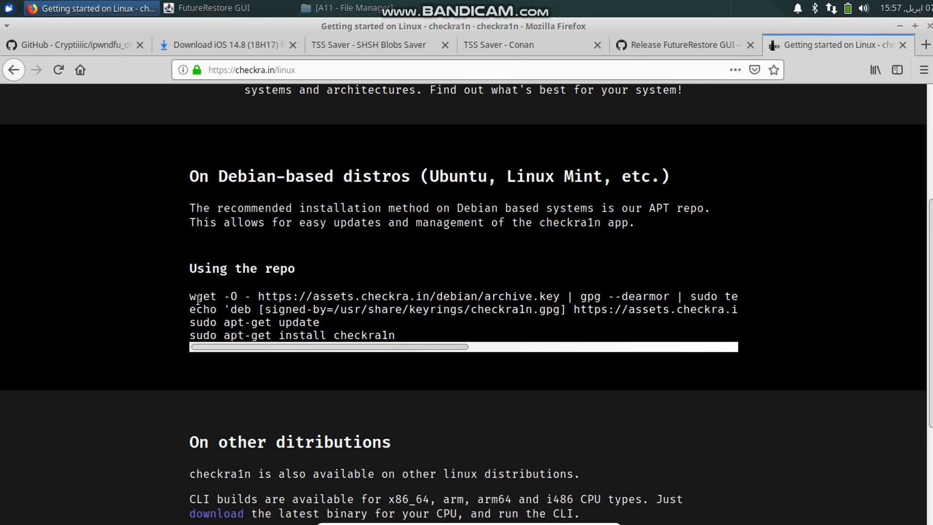
# Look over the checkra1n wget/echo/apt-get repo commands, then minimize Firefox to return to FutureRestore GUI.
pyautogui.moveTo(195, 296); pyautogui.dragTo(378, 323)
pyautogui.click(411, 323)
pyautogui.hotkey('alt', 'F9')
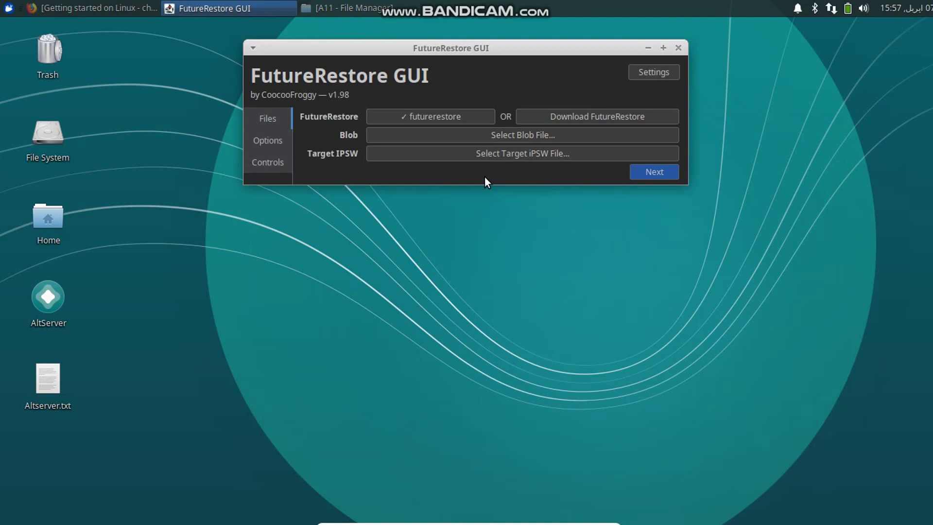
# Set the SHSH blob to the .shsh2 file in Downloads/A11.
pyautogui.click(506, 135)
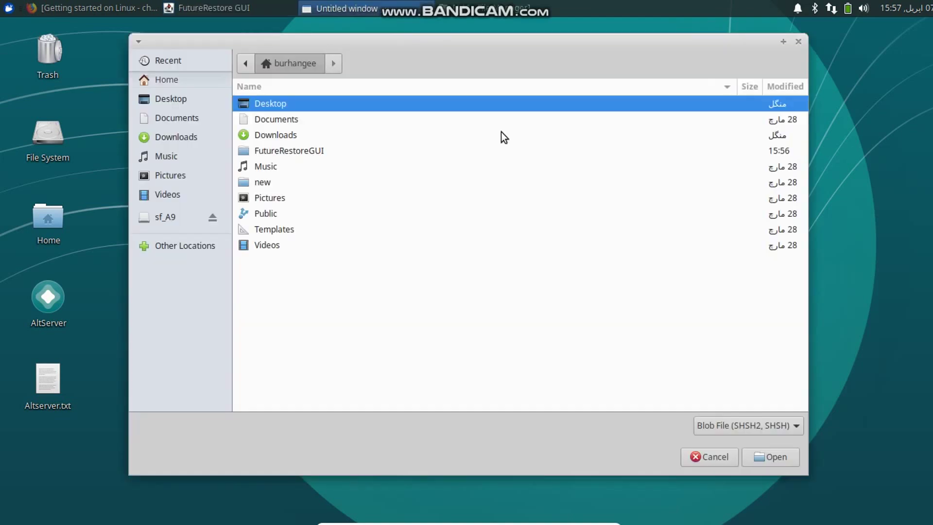
pyautogui.doubleClick(289, 138)
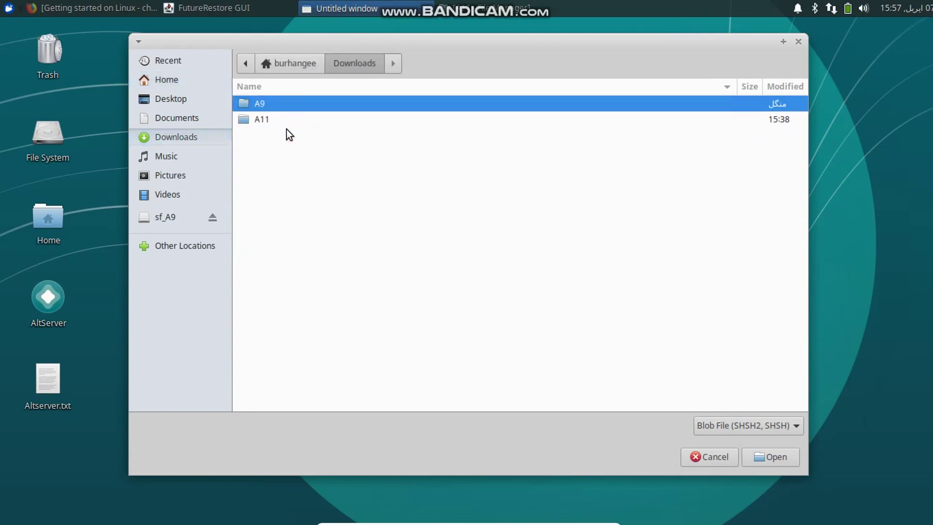
pyautogui.doubleClick(266, 115)
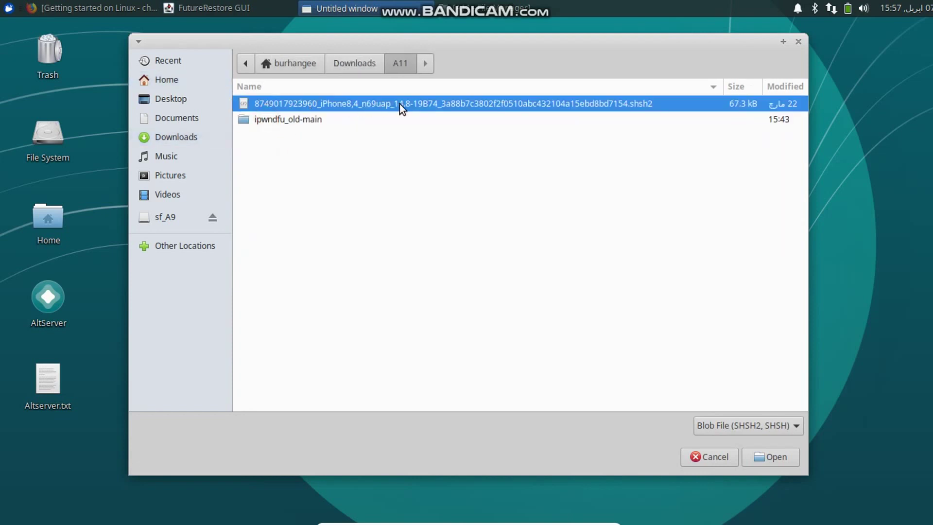
pyautogui.doubleClick(426, 103)
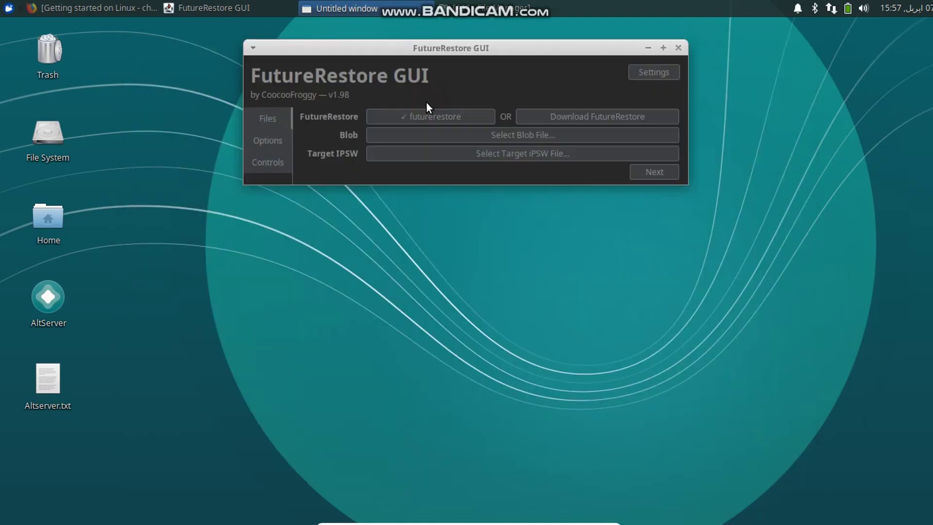
# Set the target IPSW to iPhone_4.0_64bit_14.8_19B74_Restore.ipsw from Downloads/A11.
pyautogui.click(519, 153)
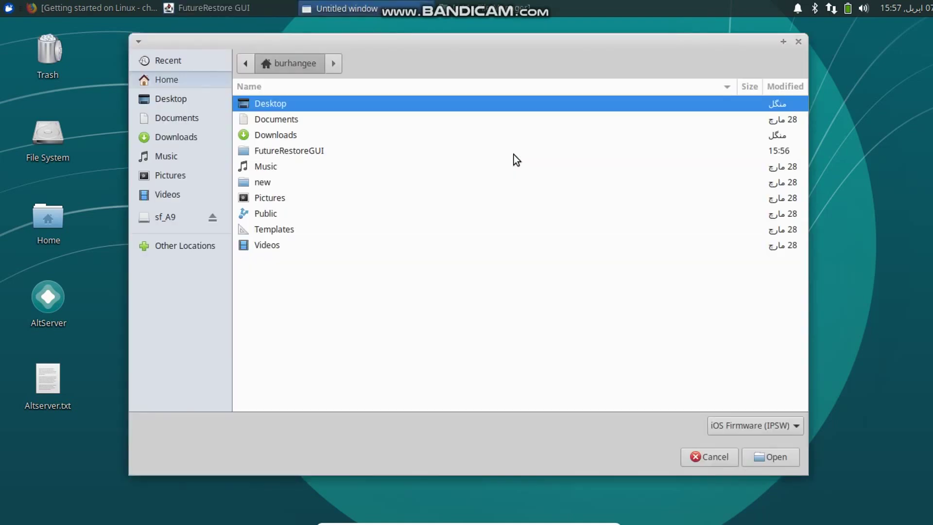
pyautogui.doubleClick(281, 136)
pyautogui.doubleClick(271, 118)
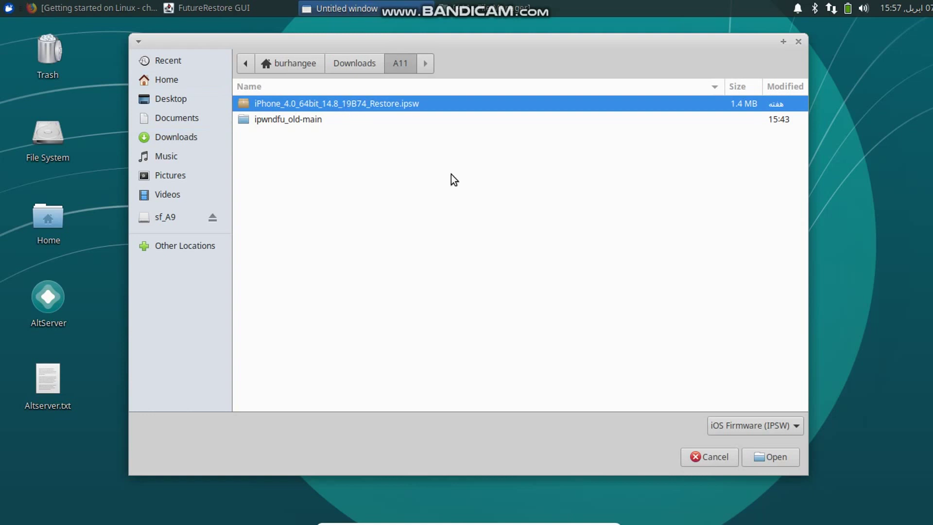
pyautogui.click(764, 457)
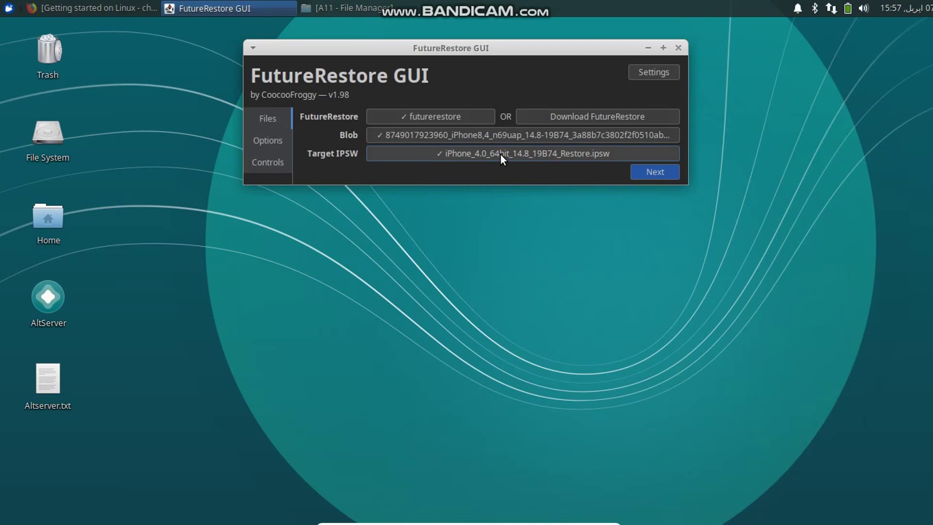
# Enable the Pwned Restore and Set Device Nonce options, then go to the Controls page.
pyautogui.click(258, 141)
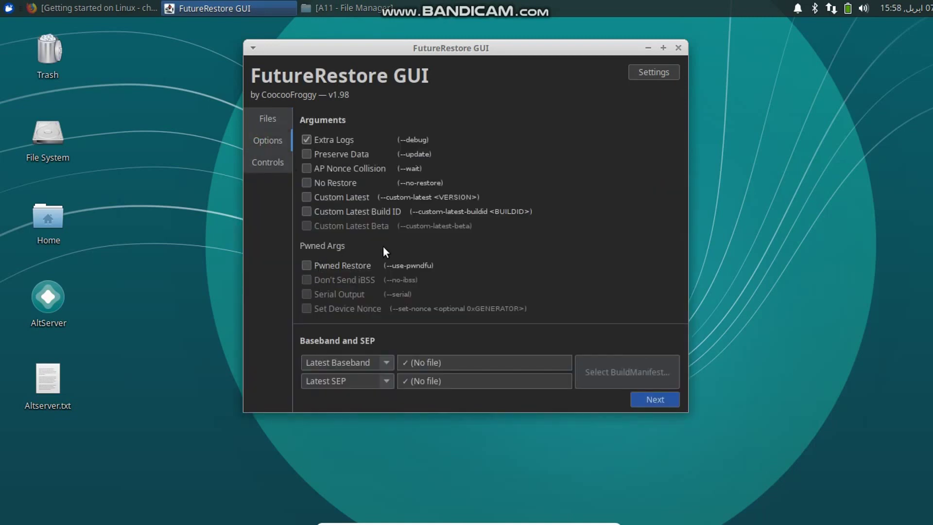
pyautogui.click(306, 265)
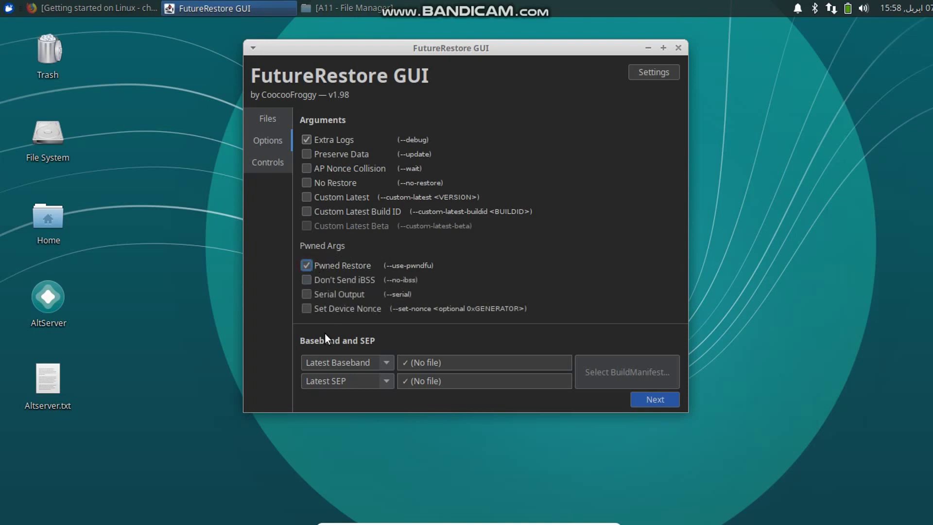
pyautogui.click(307, 309)
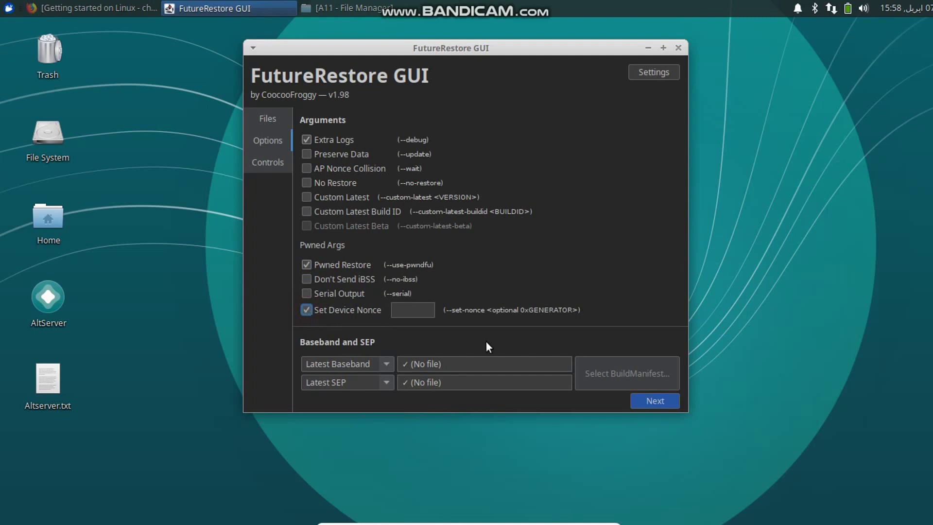
pyautogui.click(652, 401)
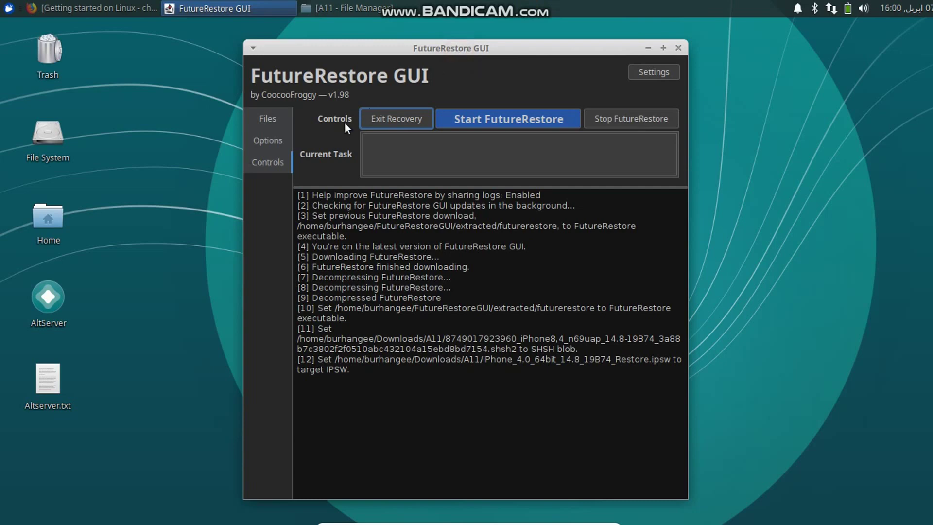
# Disable Set Device Nonce and Pwned Restore again, then go back to the Controls page.
pyautogui.click(262, 144)
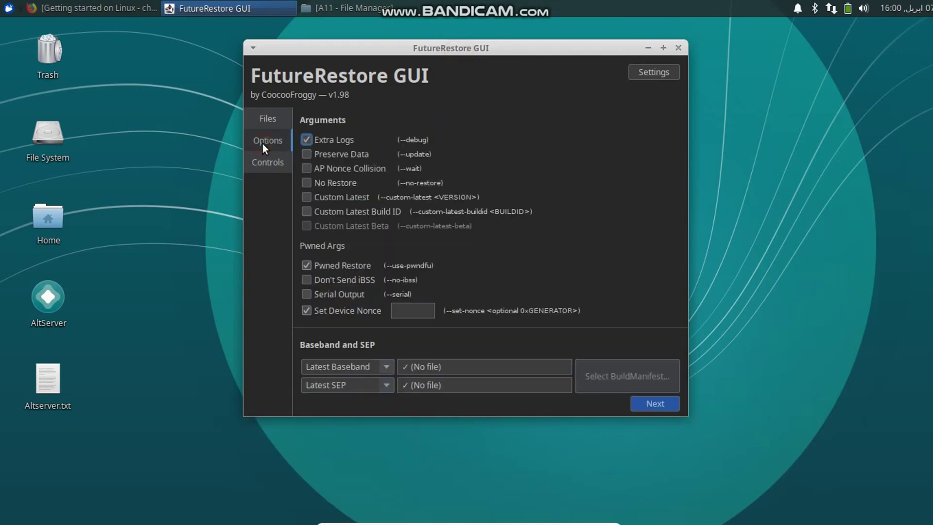
pyautogui.click(307, 311)
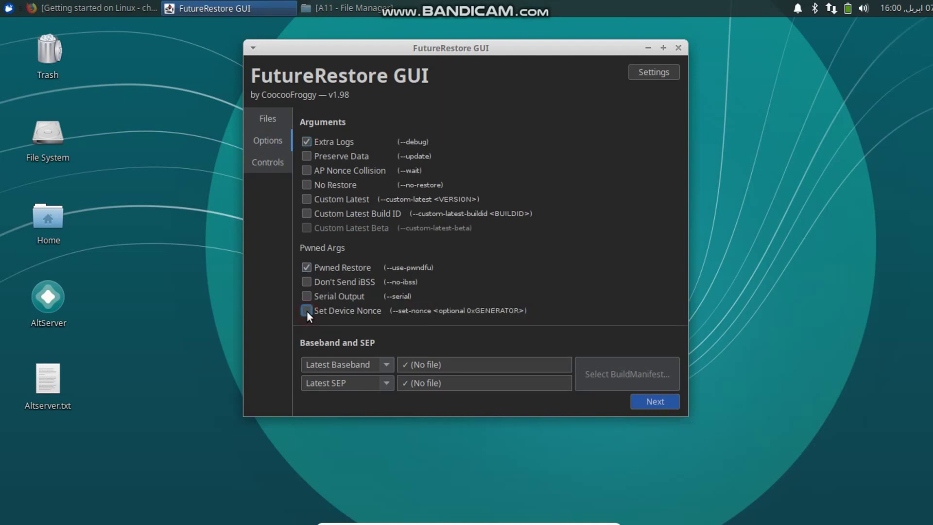
pyautogui.click(306, 267)
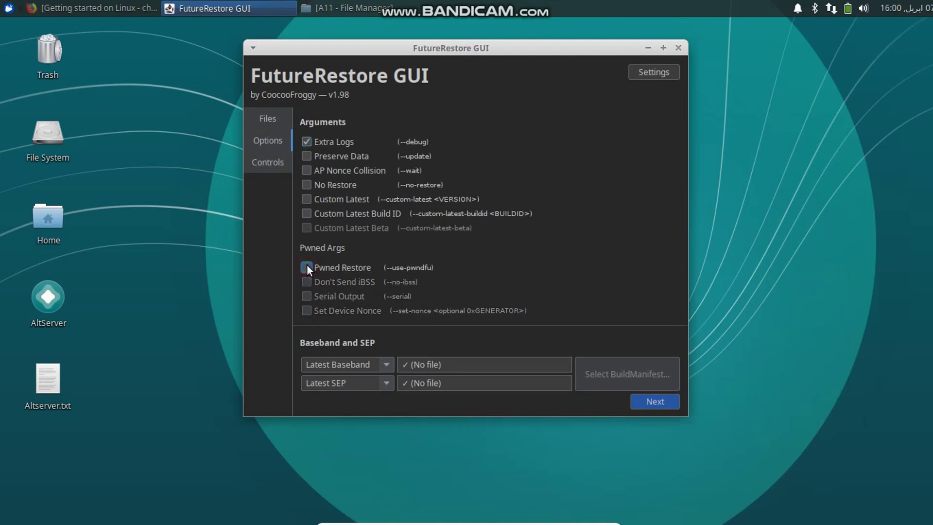
pyautogui.click(651, 401)
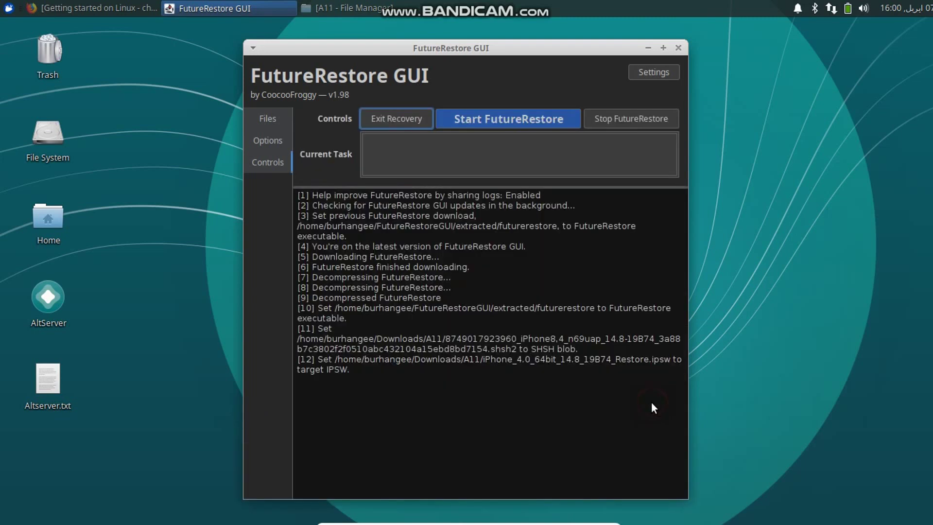